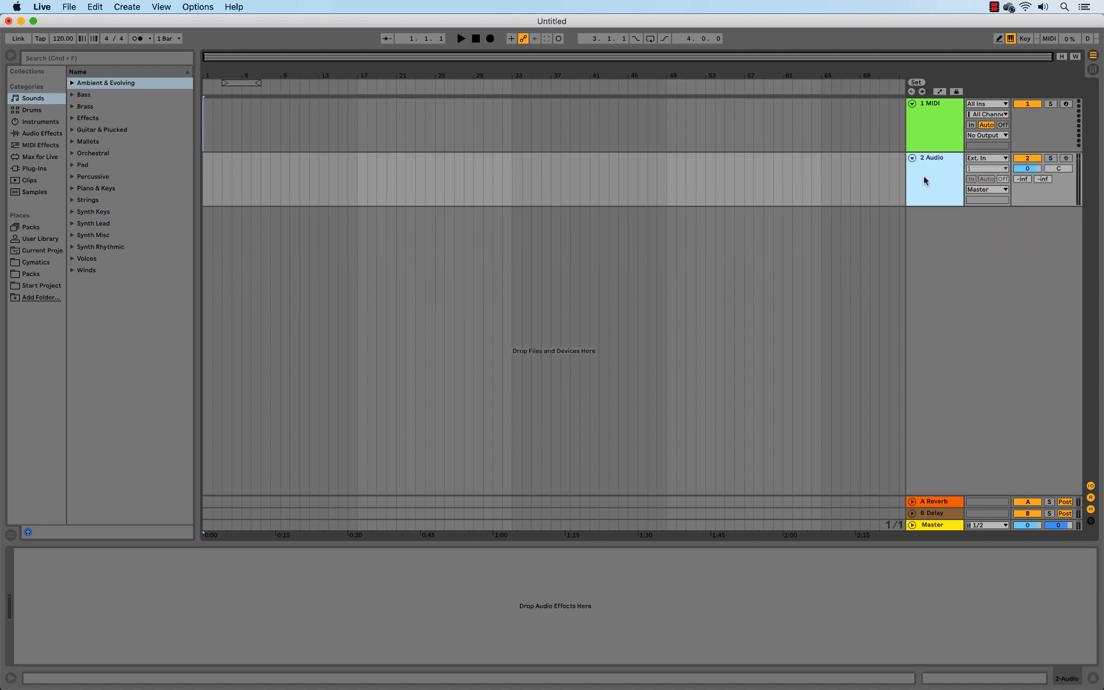
Open the Core Library pack's Samples > Drums > Kick folder in the browser
left_click(933, 121)
left_click(933, 167)
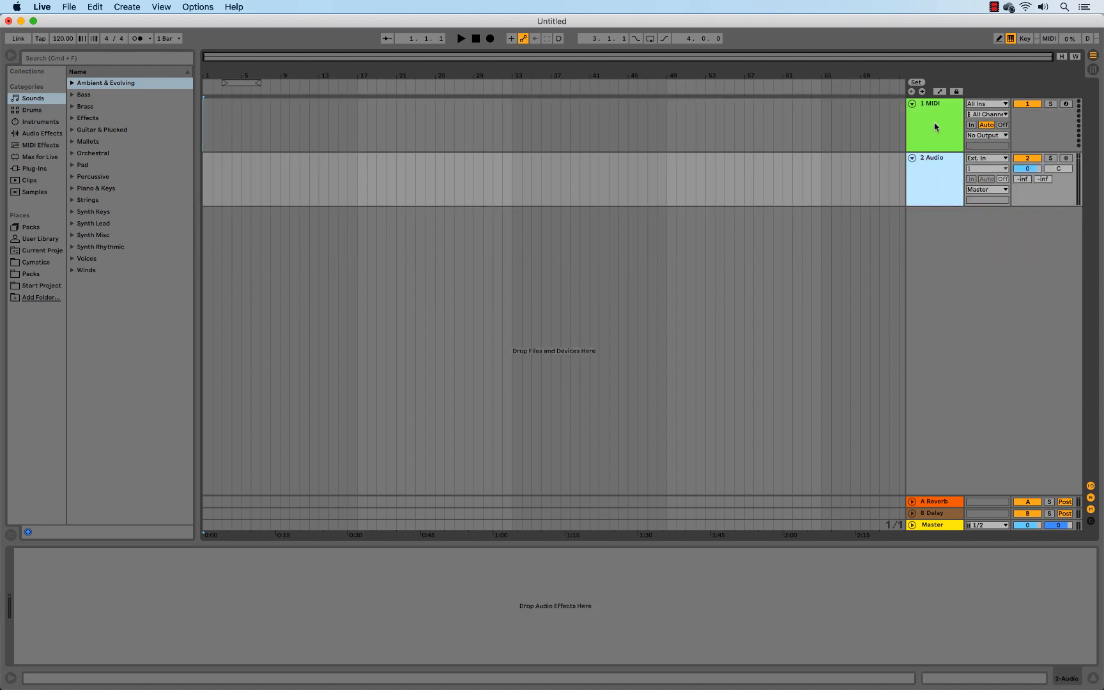
left_click(31, 227)
left_click(72, 83)
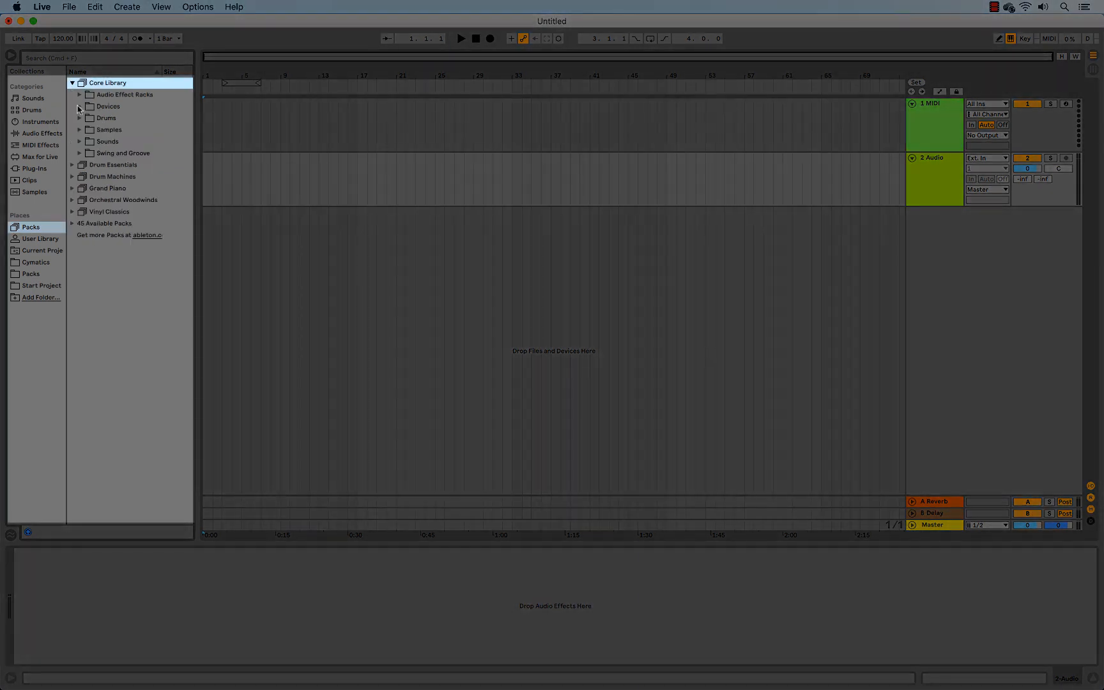
left_click(79, 130)
left_click(86, 165)
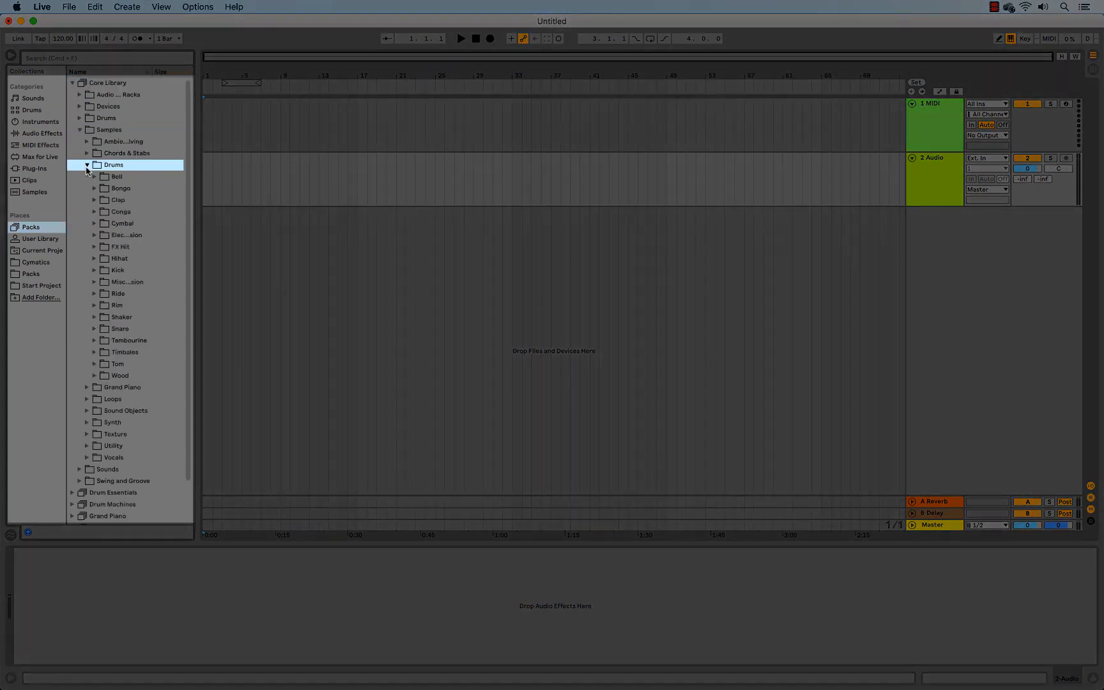
left_click(94, 269)
Place the Kick 45 Vinyl 1 sample on the audio track at bar 5 and duplicate it onto the bar's other three beats
left_click_drag(250, 75, 616, 185)
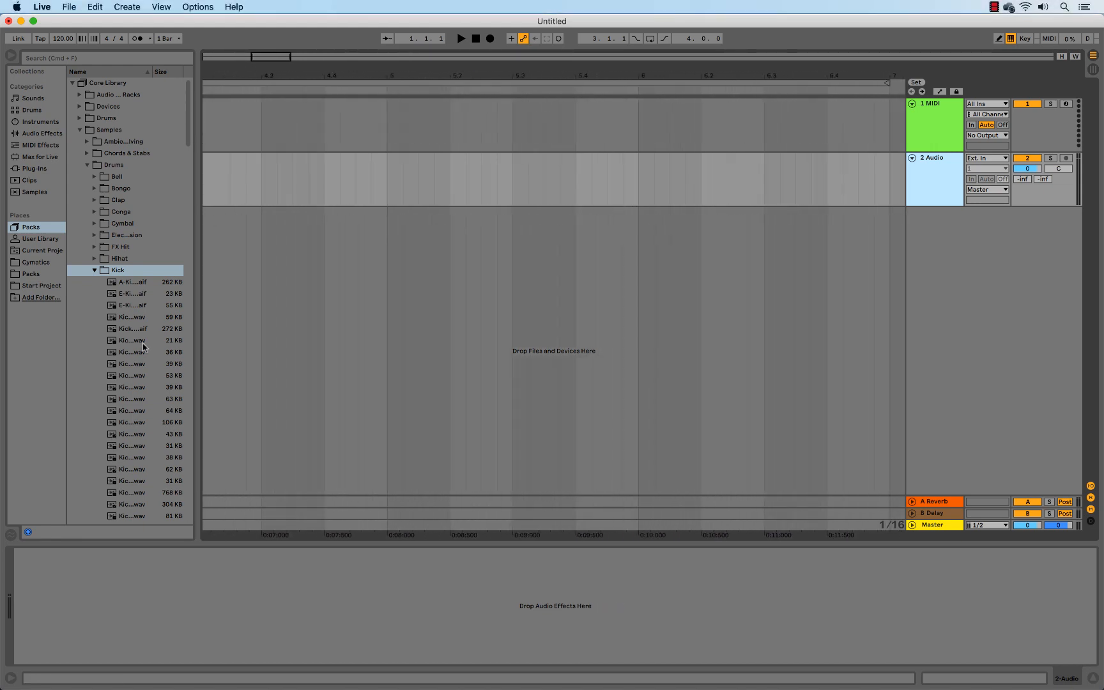
left_click_drag(132, 343, 582, 162)
key("super+d")
key("super+d")
key("super+d")
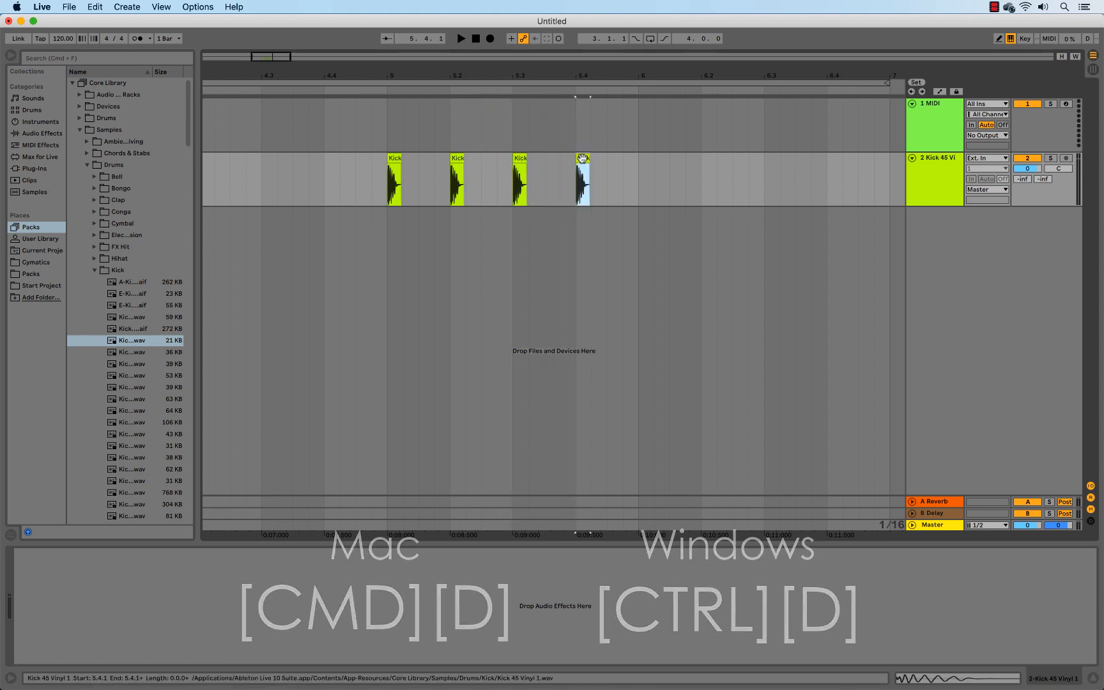
Set the arrangement loop to cover only bar 5, enable it, and play the kick pattern
left_click_drag(883, 83, 639, 80)
key("minus")
key("minus")
key("minus")
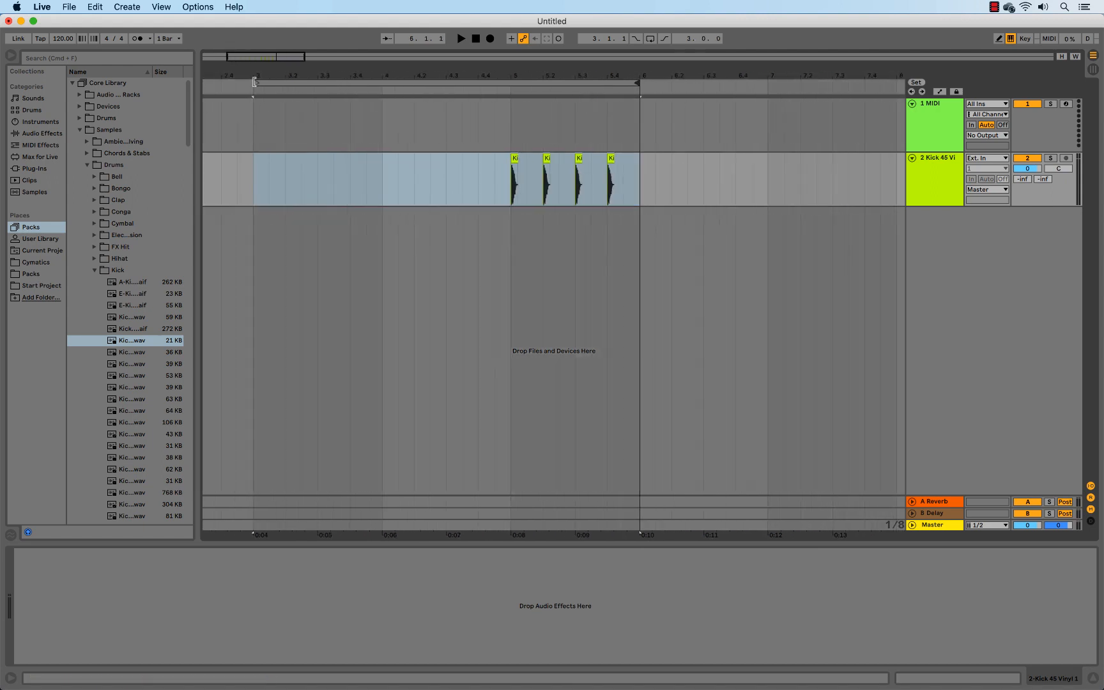
left_click_drag(255, 81, 421, 159)
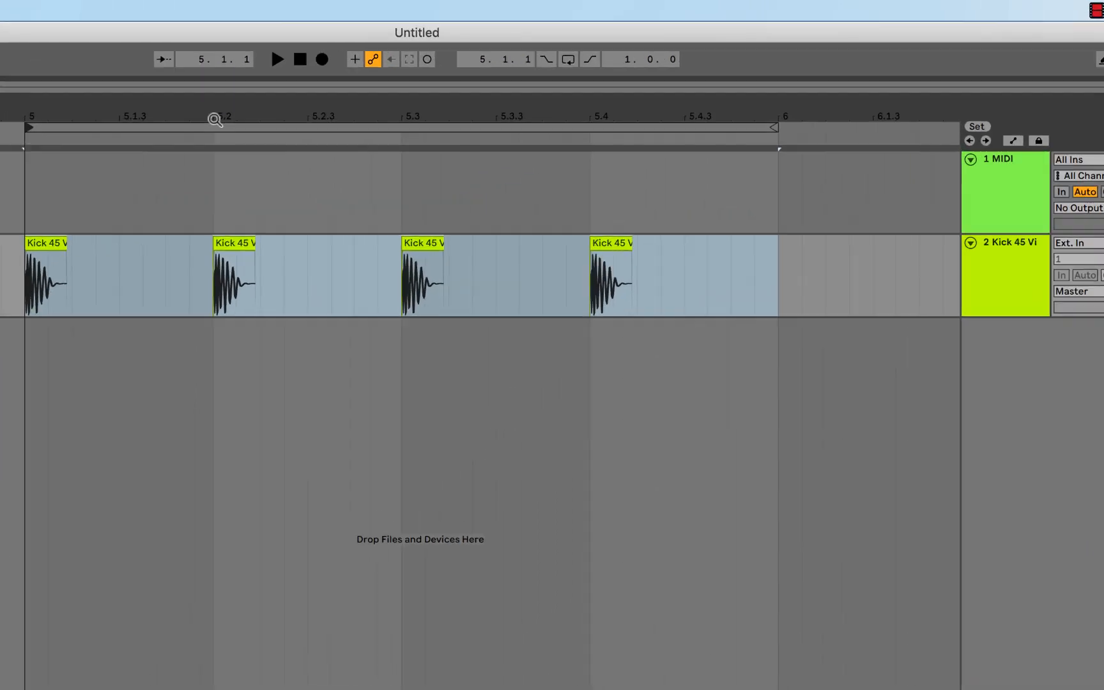
left_click(650, 39)
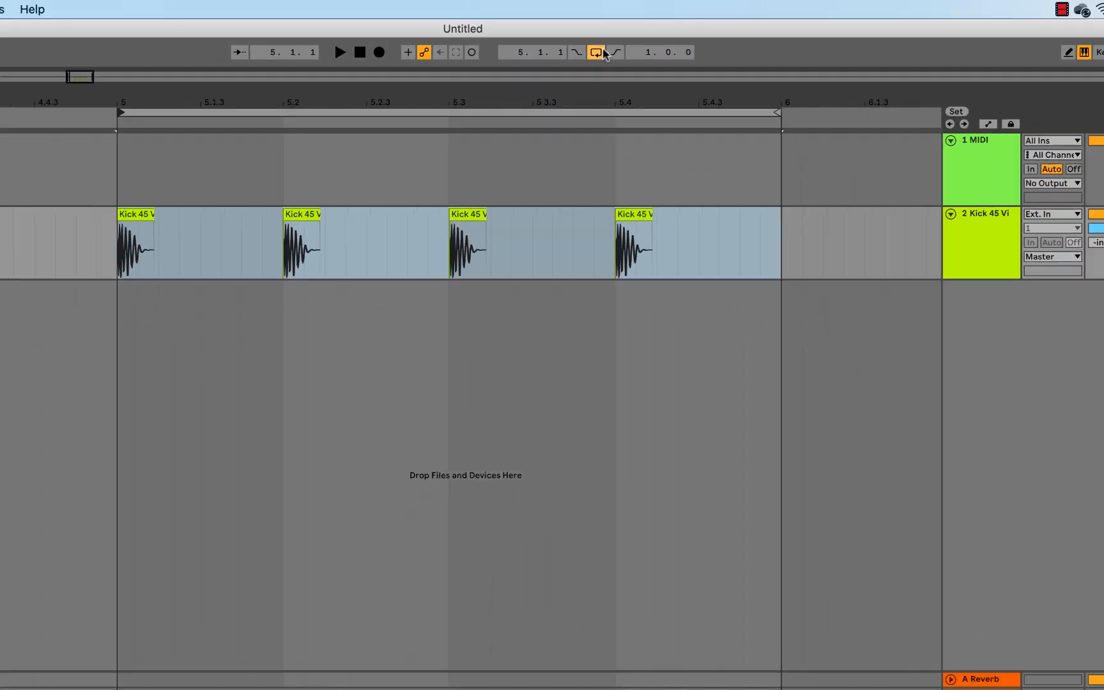
key("space")
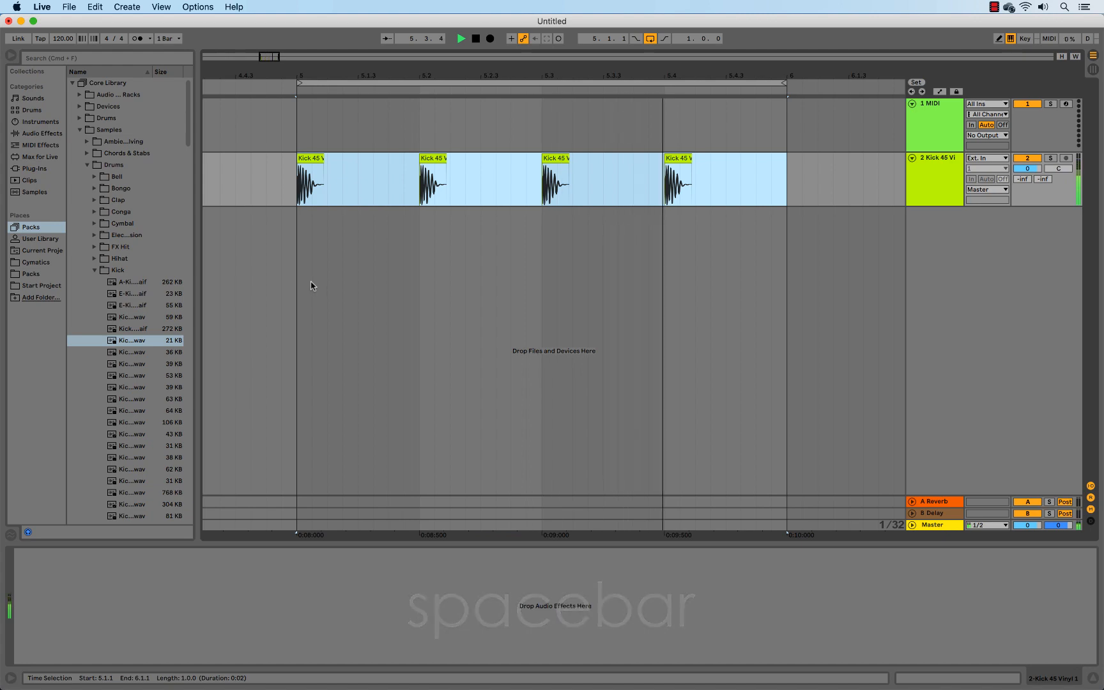
Load the Kick 45 Vinyl 1 sample as an instrument on the MIDI track
left_click(939, 136)
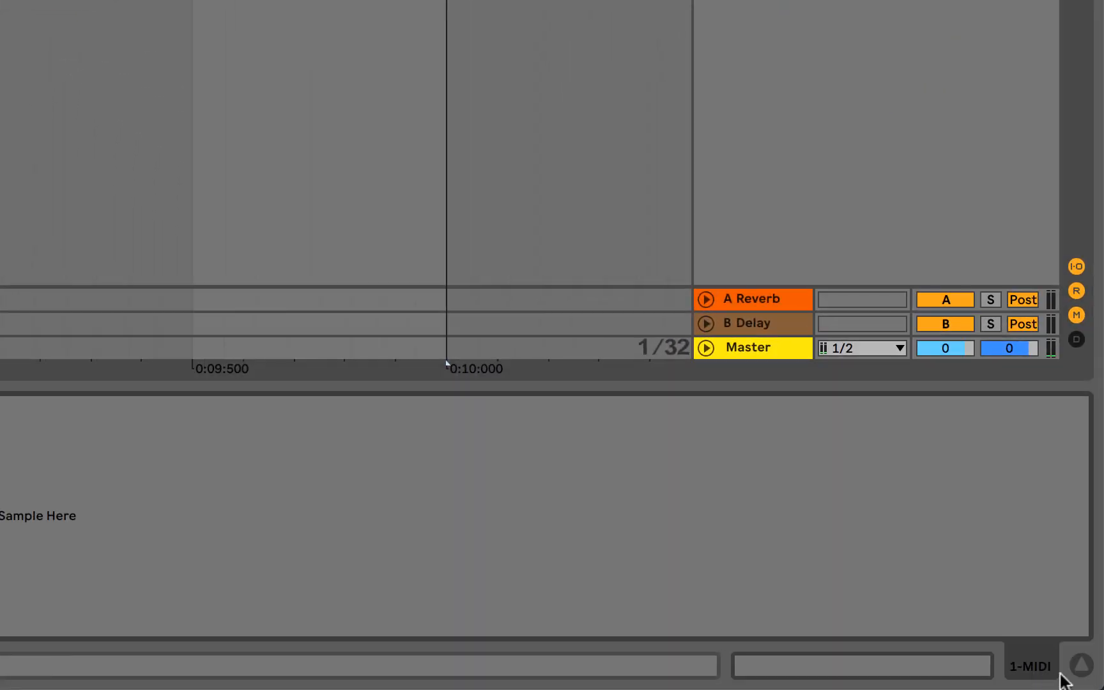
left_click(1081, 669)
left_click(1081, 669)
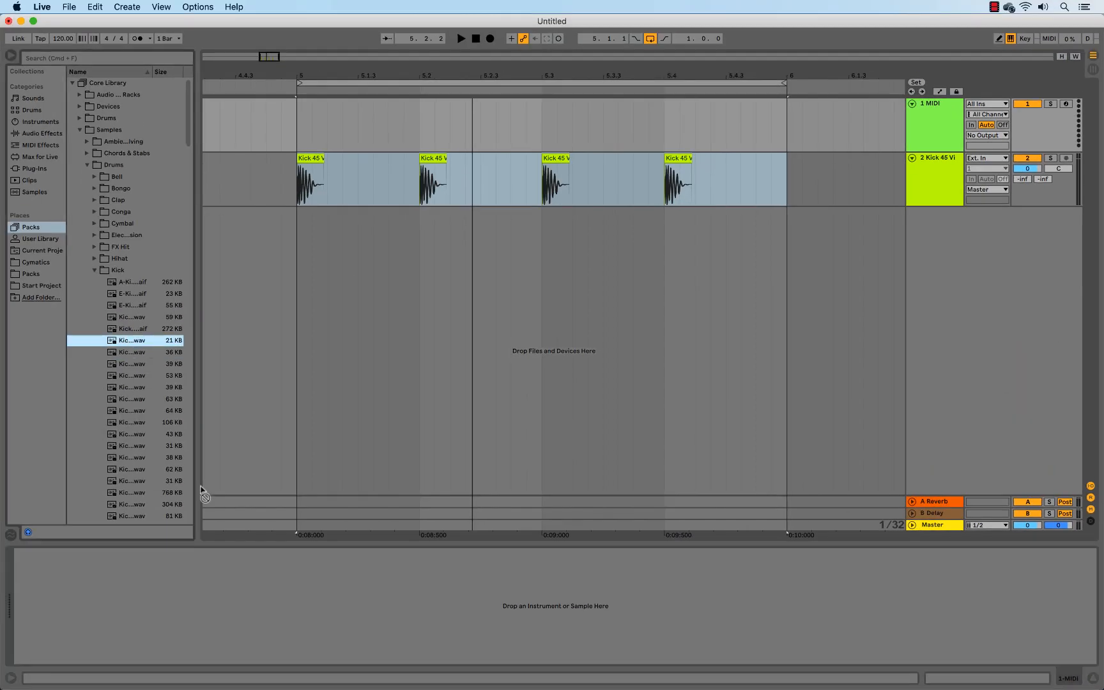
left_click_drag(223, 586, 223, 585)
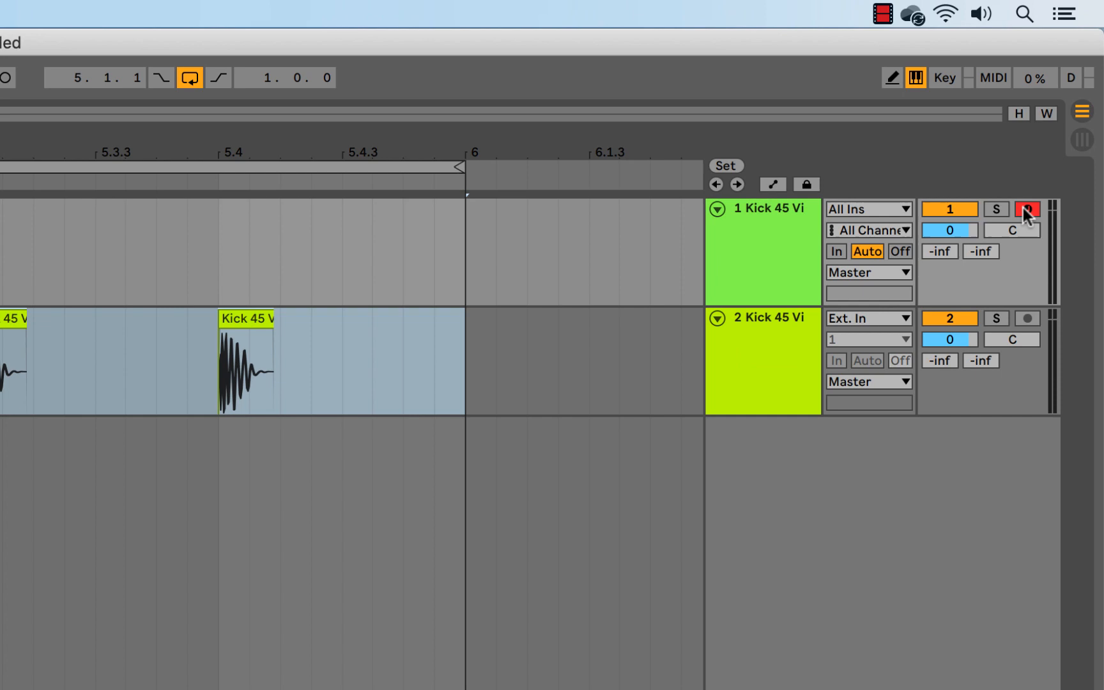
left_click(1056, 129)
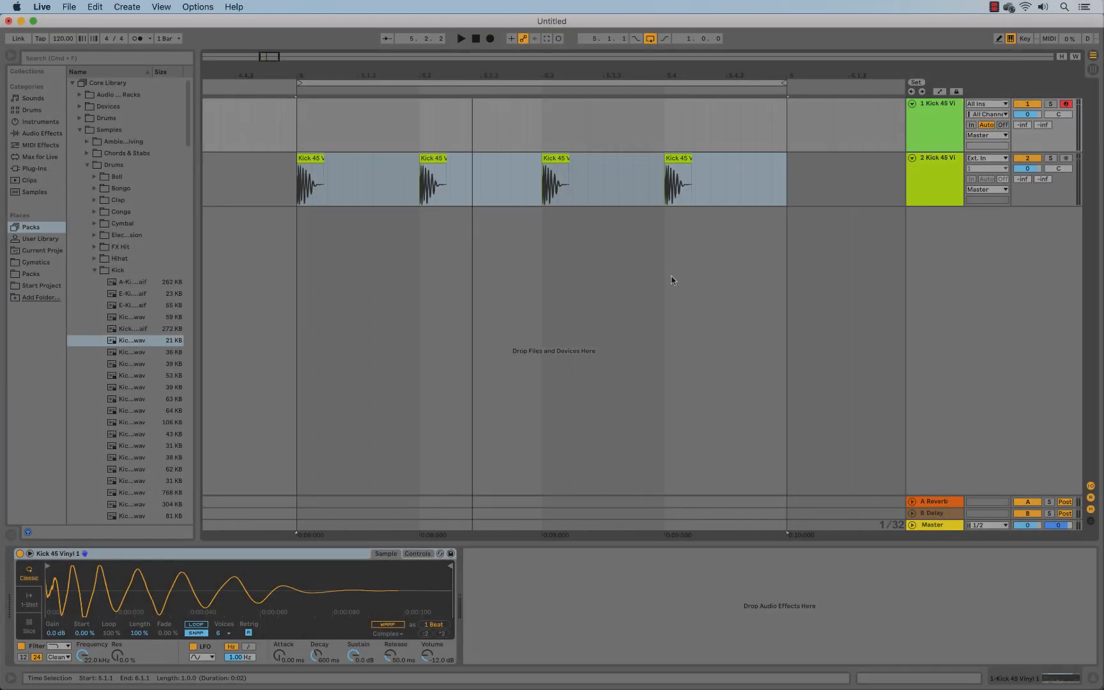
Insert an empty one-bar MIDI clip at bar 5 on the MIDI track and turn on note preview in its editor
left_click_drag(297, 131, 764, 127)
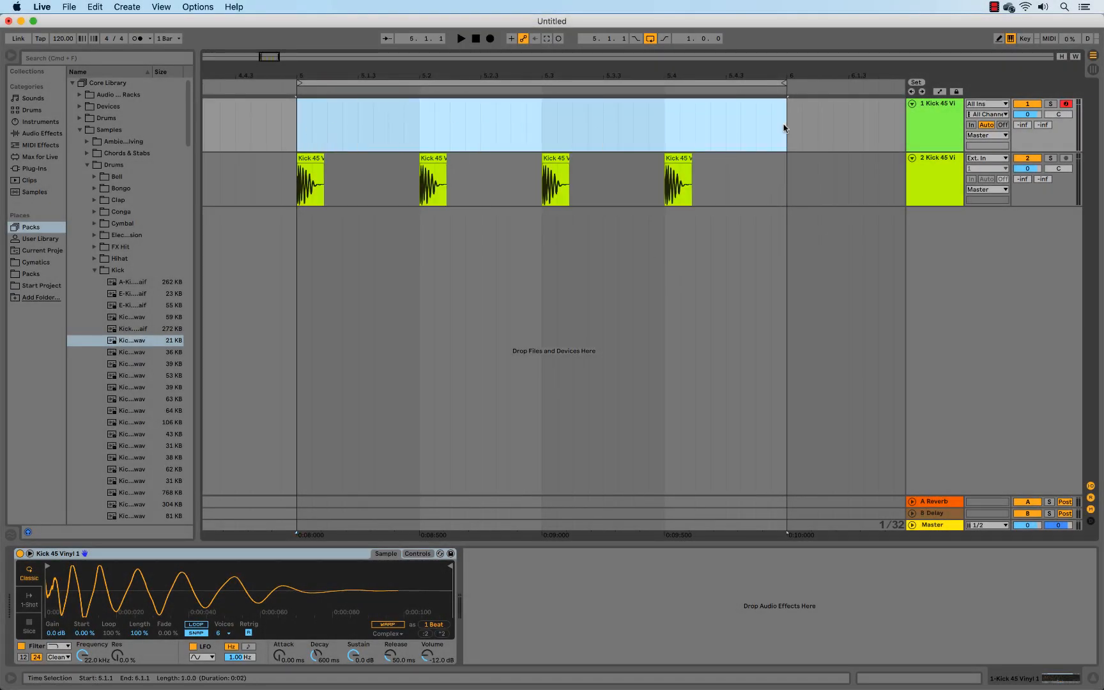
key("super+shift+m")
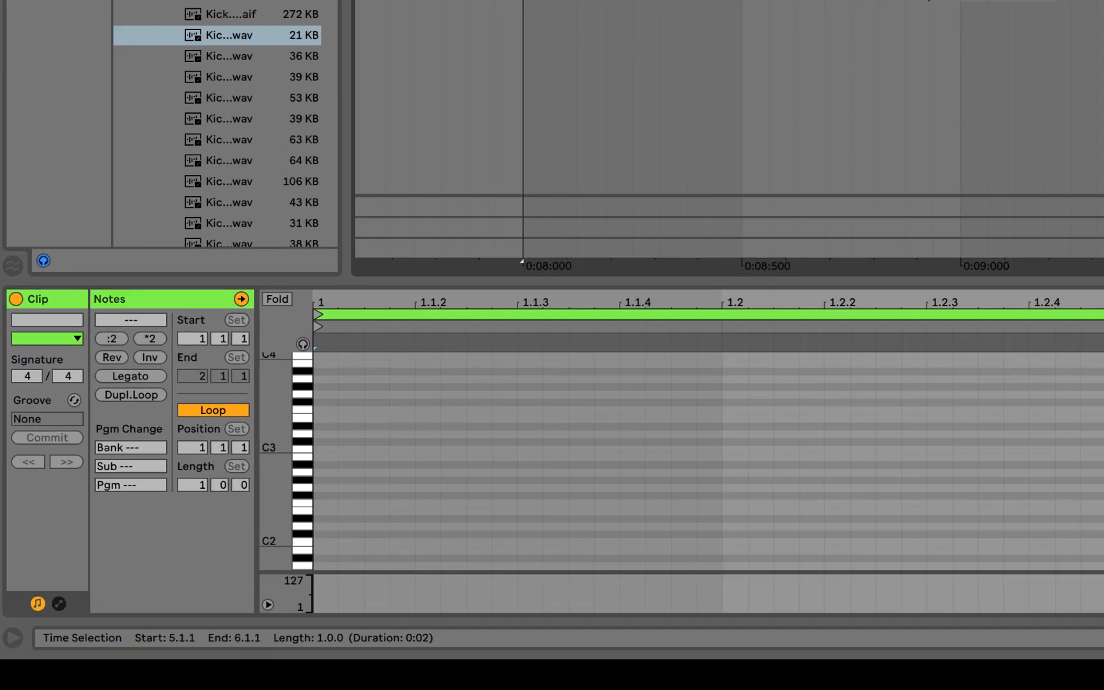
left_click(173, 513)
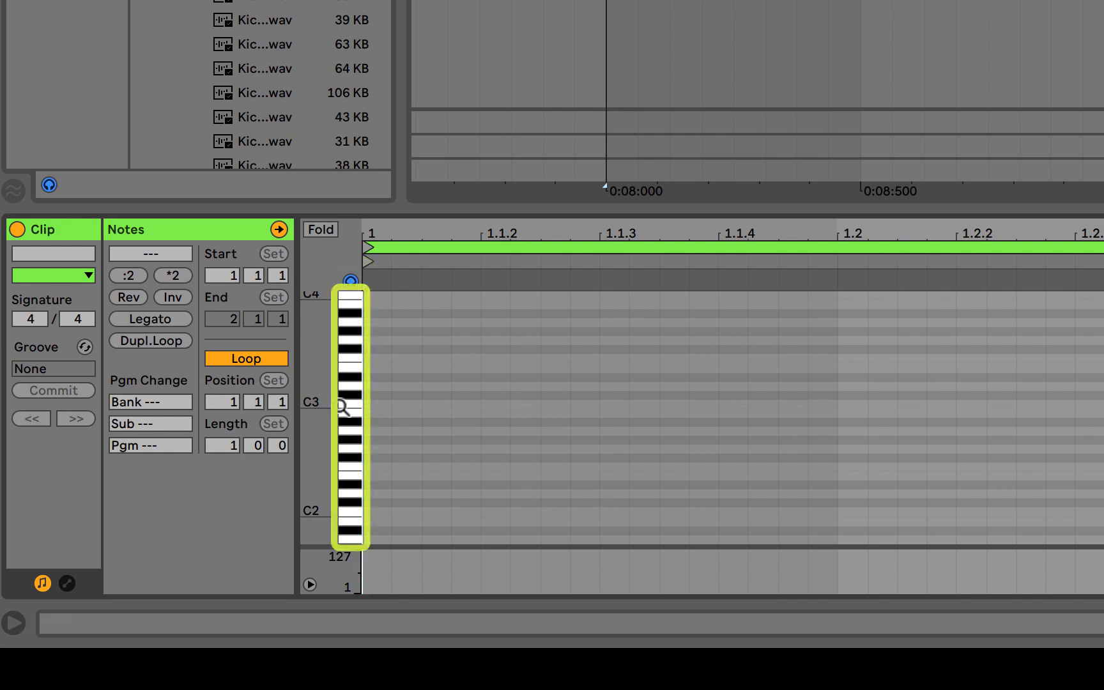
left_click_drag(347, 407, 341, 355)
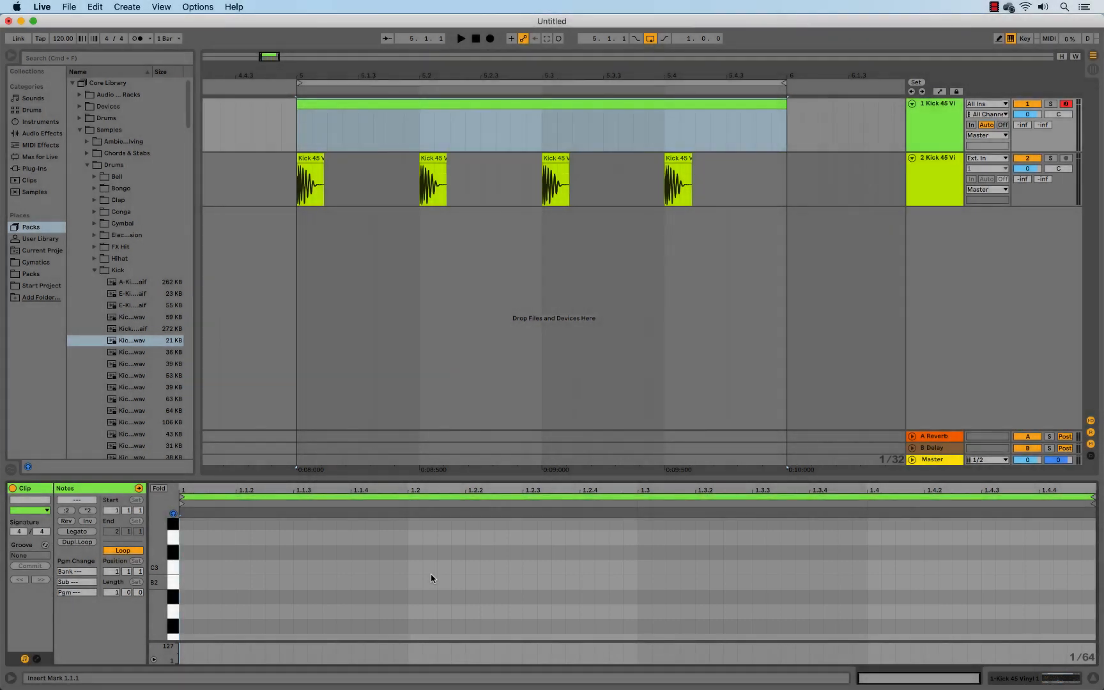
Set the clip's fixed grid to 1/8 and draw a C3 note on each of the four beats
right_click(430, 578)
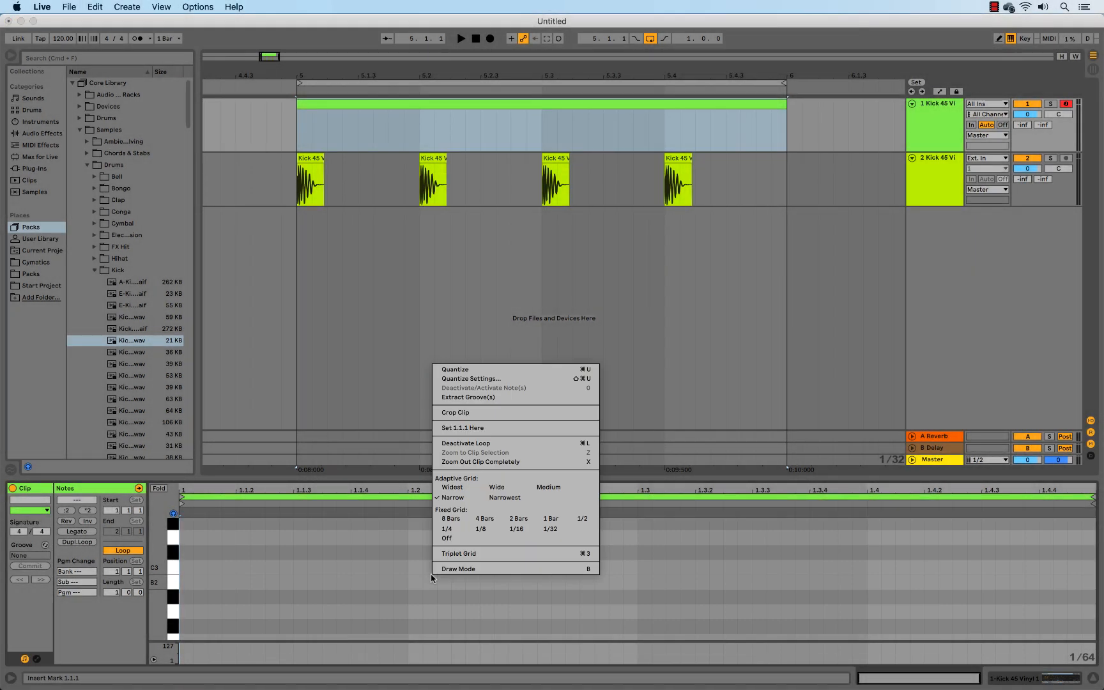
left_click(492, 531)
key("b")
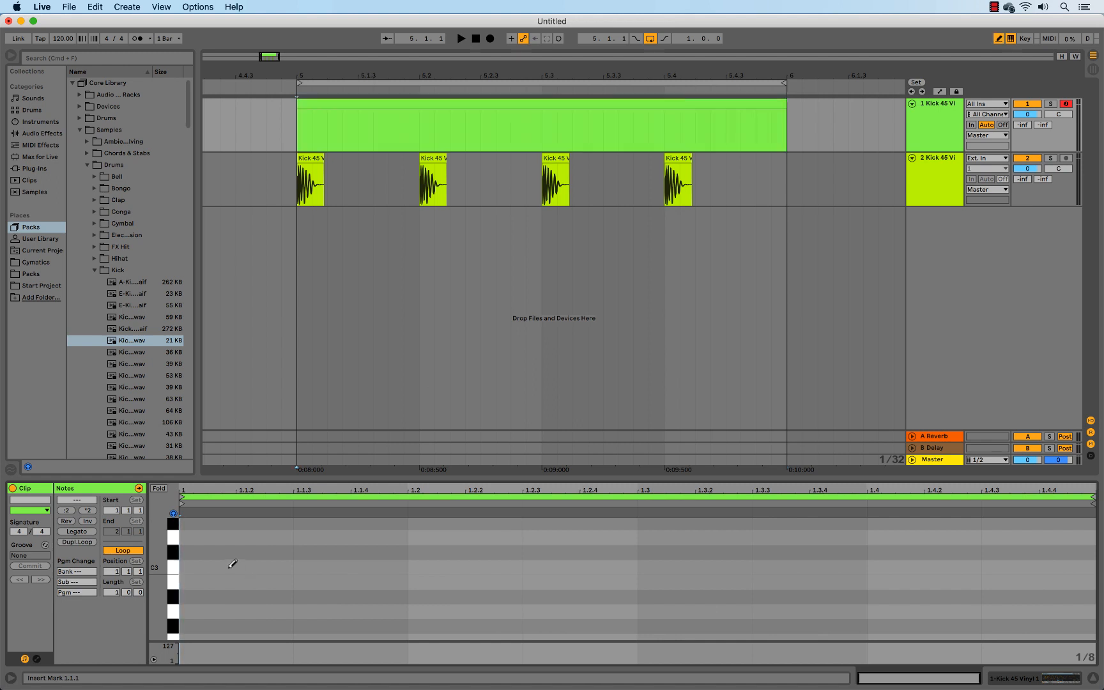
left_click(232, 564)
left_click(466, 565)
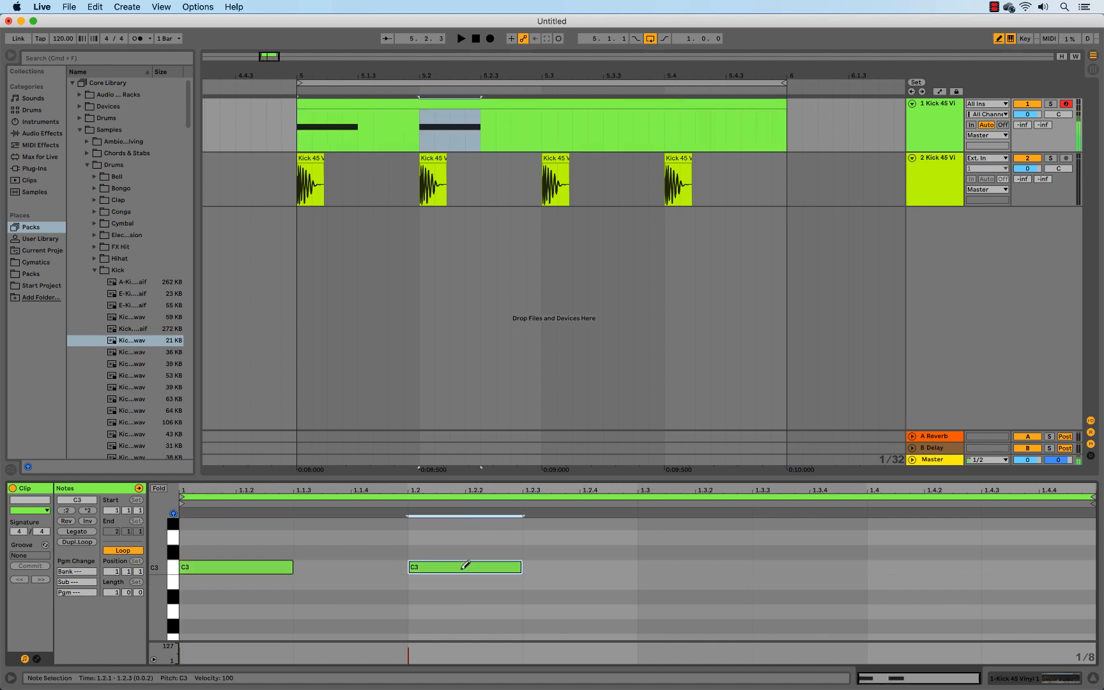
left_click(570, 552)
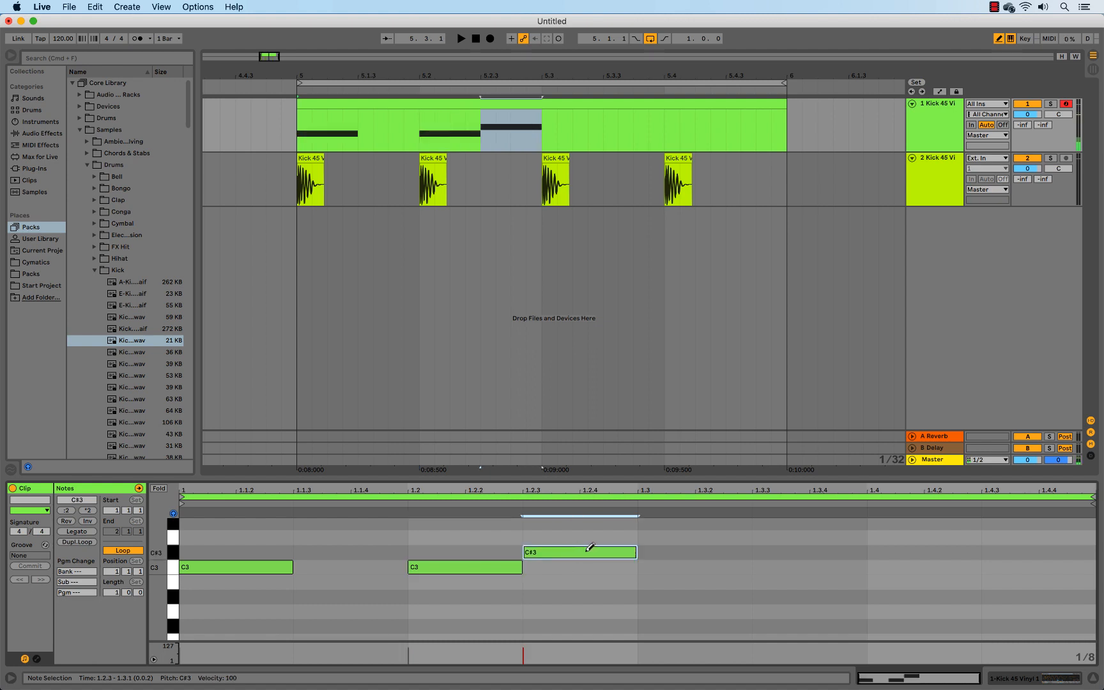
left_click(590, 549)
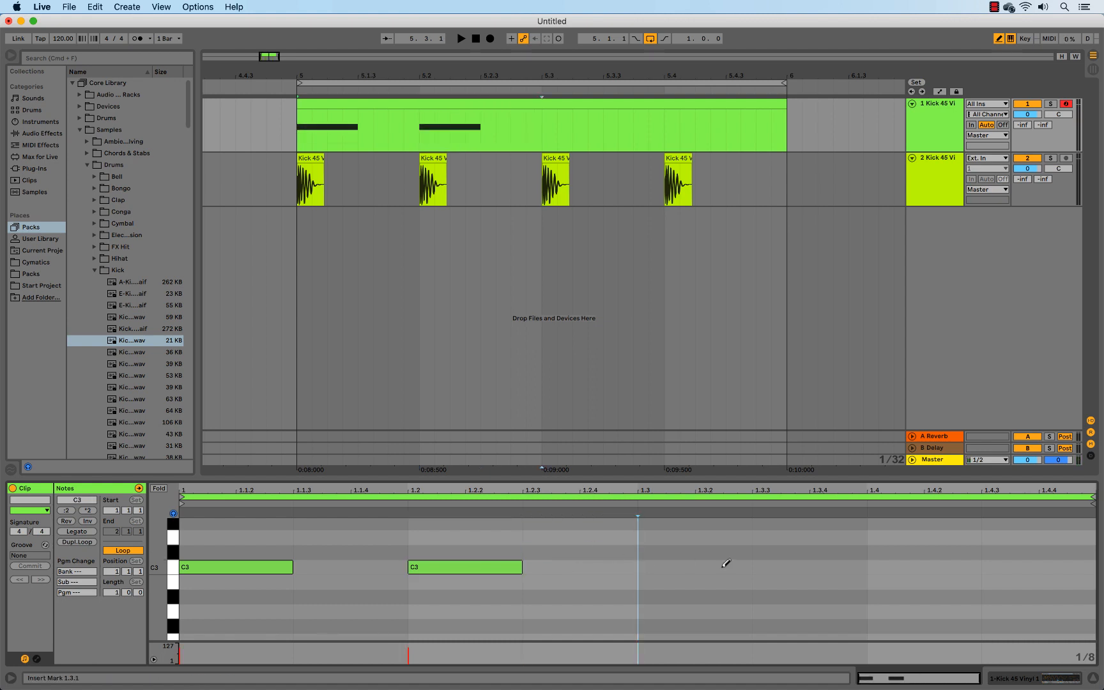
left_click(725, 567)
left_click(920, 567)
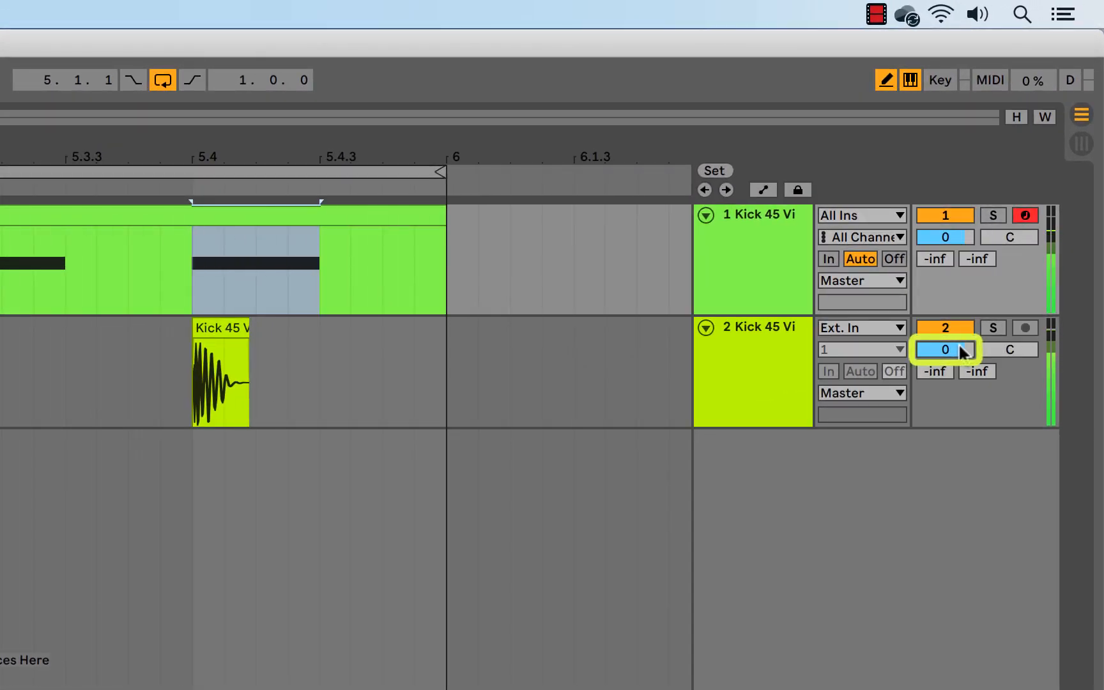
Set the volume of the audio kick track to -12 dB
left_click(959, 346)
type("-12")
key("Return")
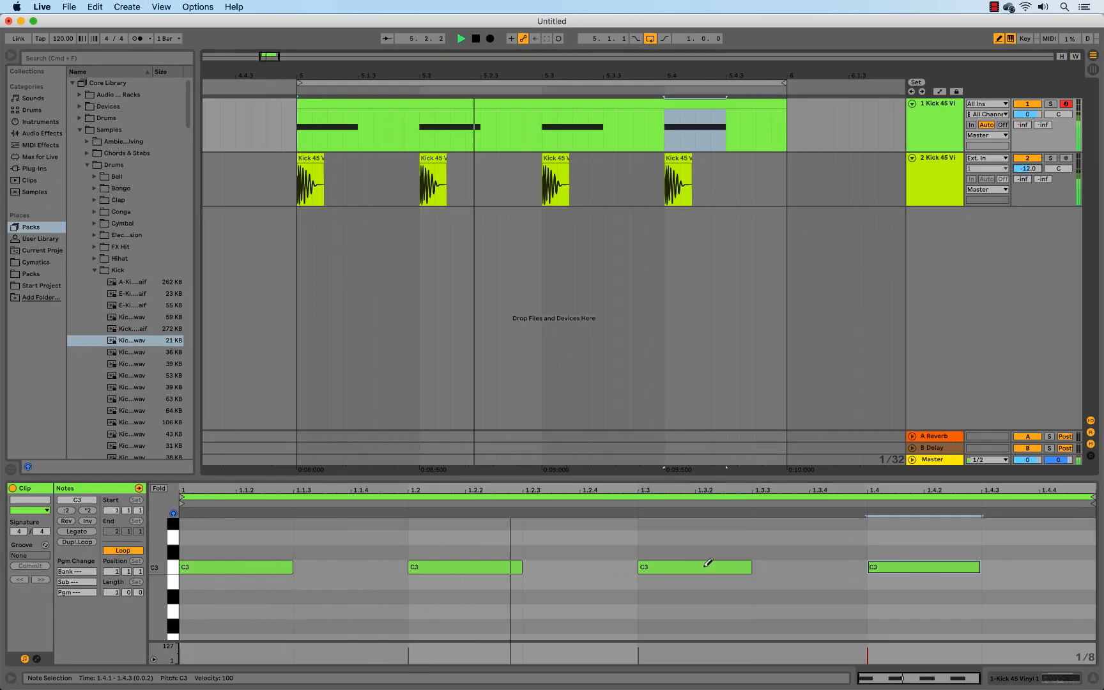
Move the C3 note at 1.3 to 1.3.3 and draw another C3 note at 1.3
key("b")
left_click_drag(698, 568, 796, 568)
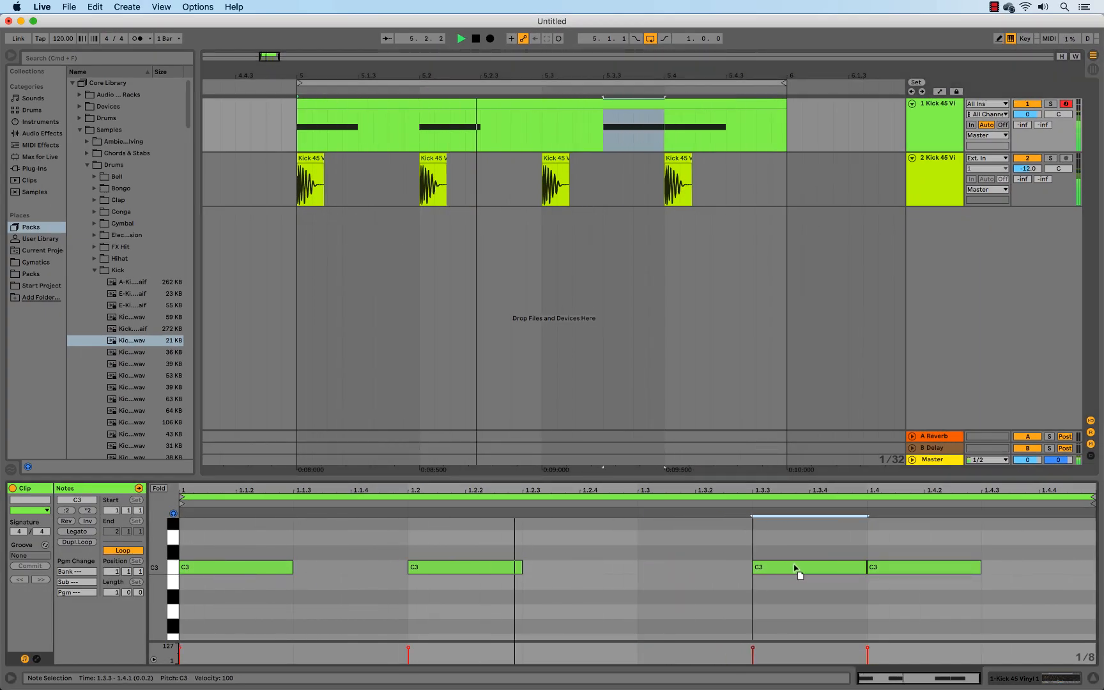
key("b")
left_click(688, 565)
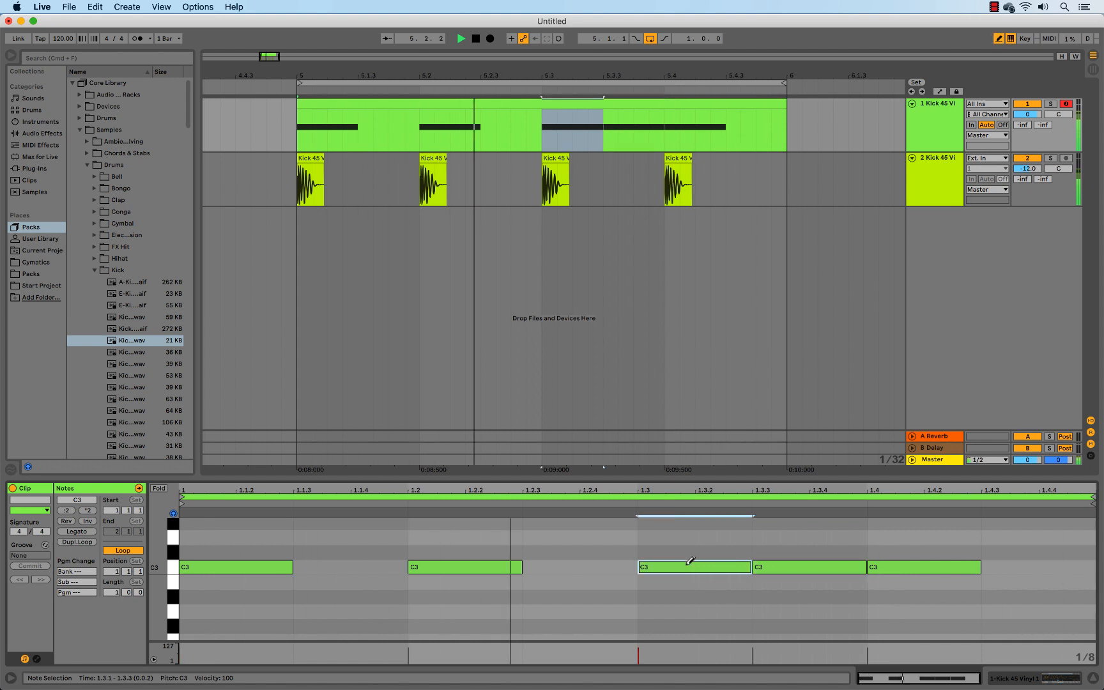
Set the clip's fixed grid to 1/16 and erase the C3 note at 1.3.3
right_click(690, 560)
left_click(690, 519)
left_click(838, 566)
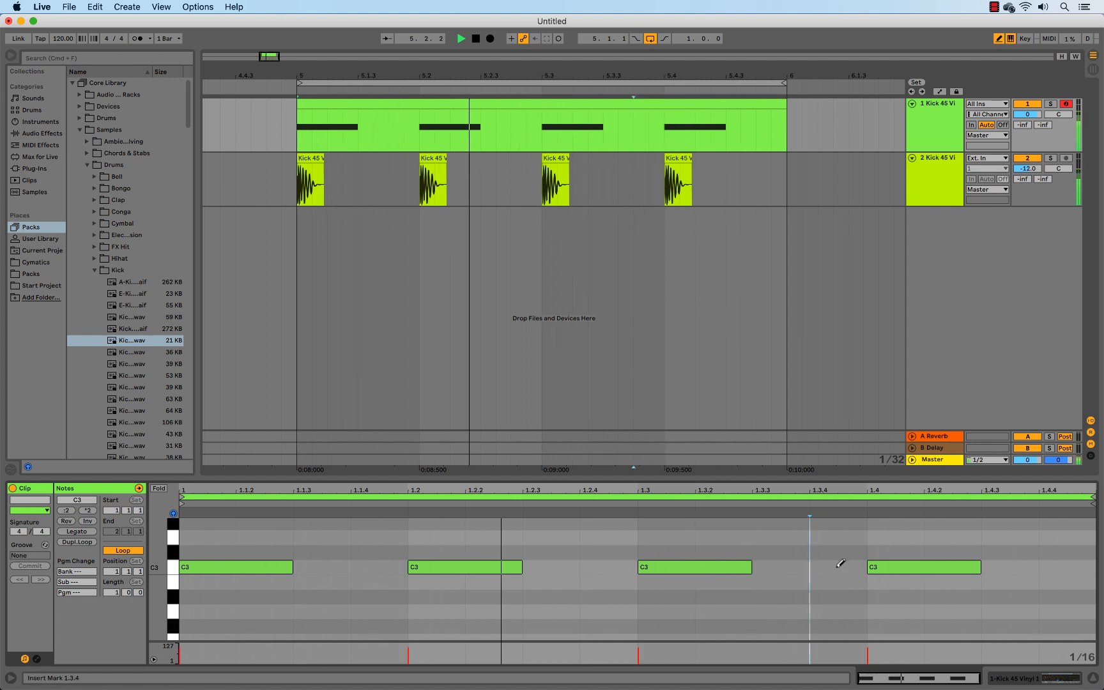
Draw low-velocity sixteenth C3 notes at 1.3.4, 1.2.4, 1.1.4 and 1.4.4, with velocity 26 for the last two
left_click_drag(839, 561, 840, 588)
left_click_drag(616, 563, 615, 570)
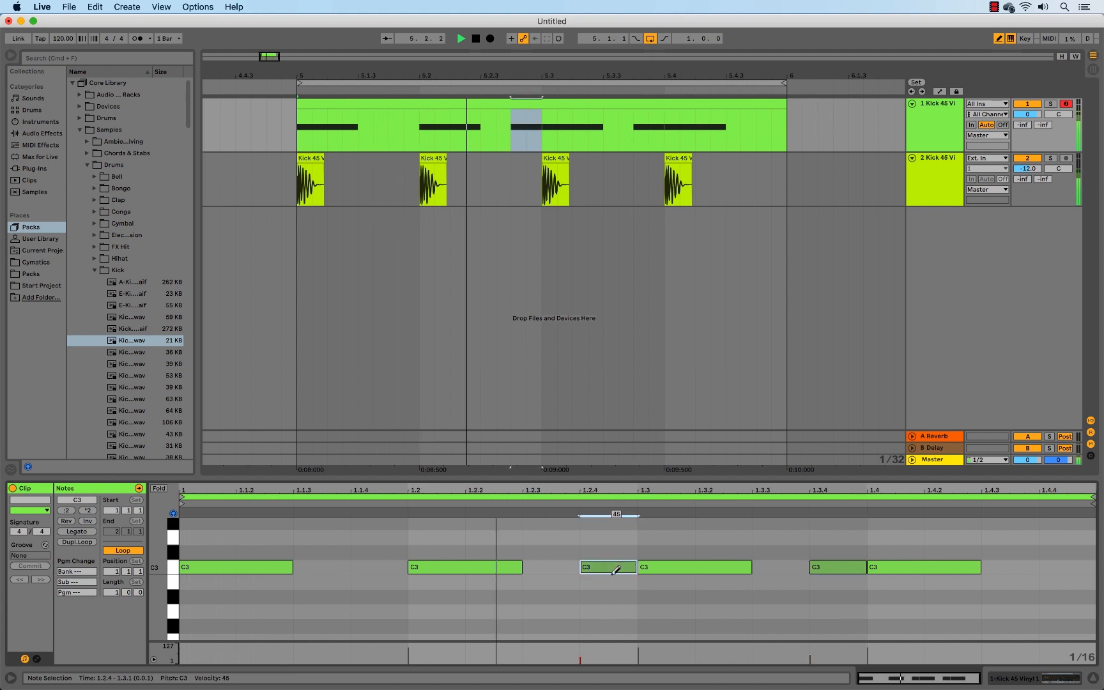
left_click_drag(388, 562, 390, 569)
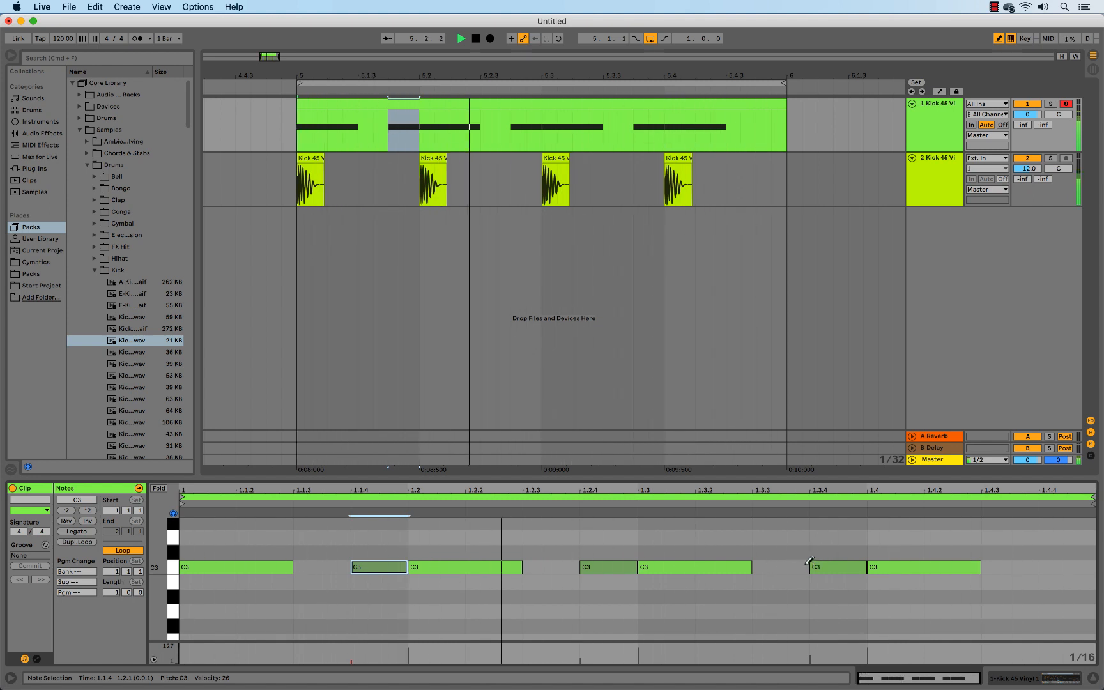
left_click(1070, 567)
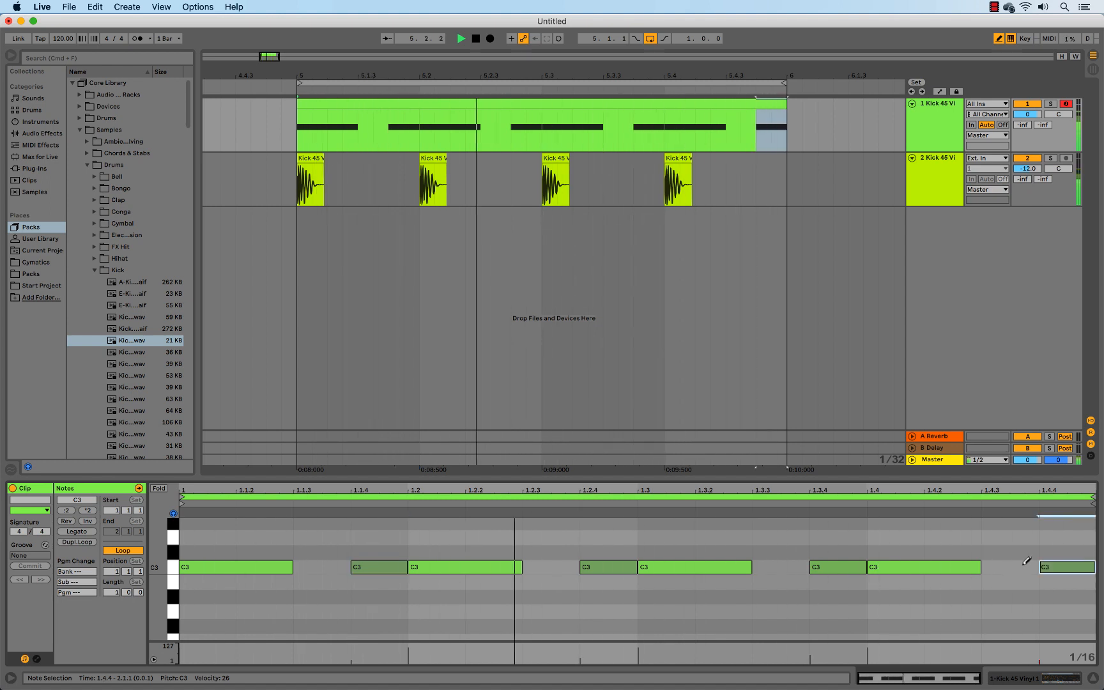
left_click(790, 563)
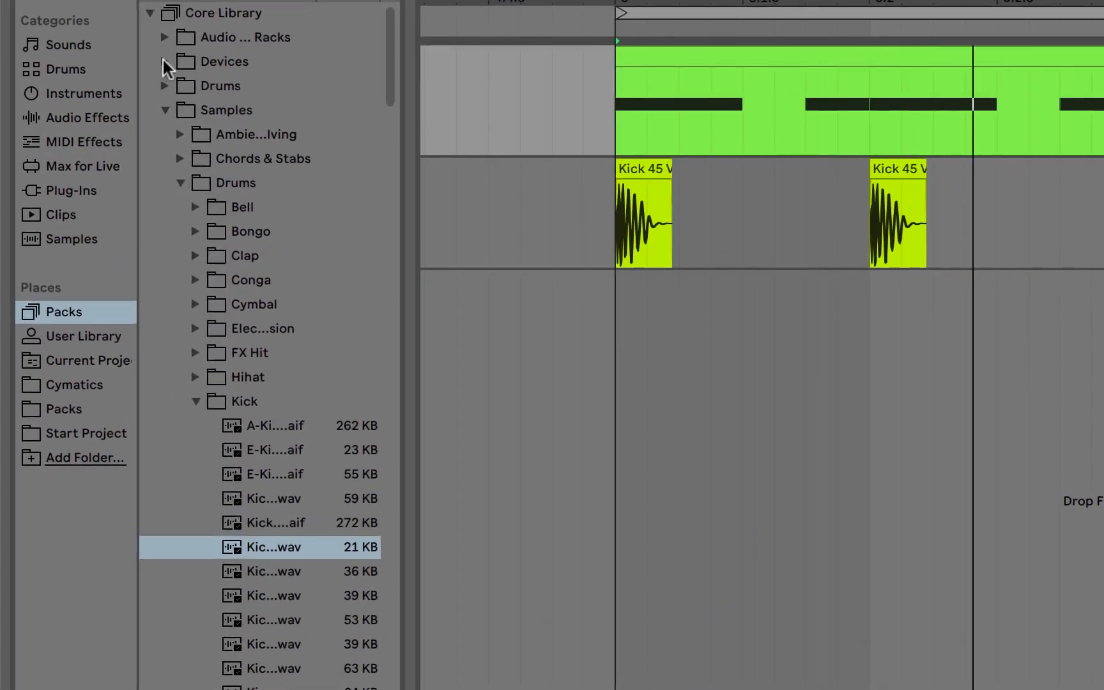
Open the Core Library's Drums folder, widening the browser to read the names, and audition the 606, 707, 808 and 909 Core Kits
left_click(159, 85)
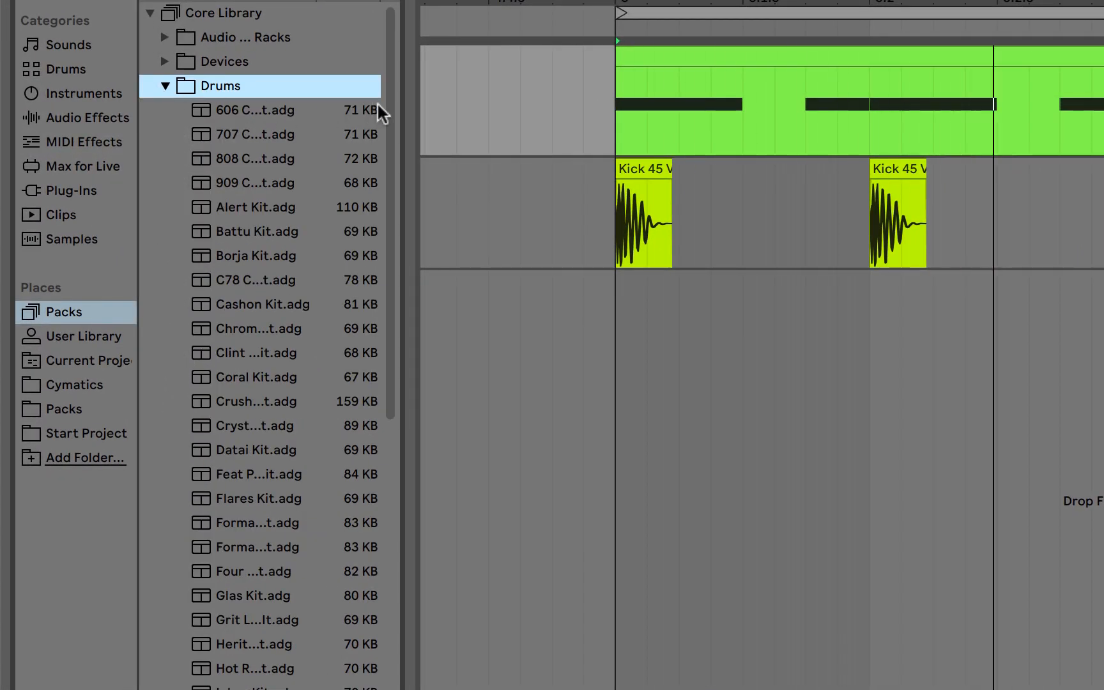
left_click_drag(410, 101, 475, 99)
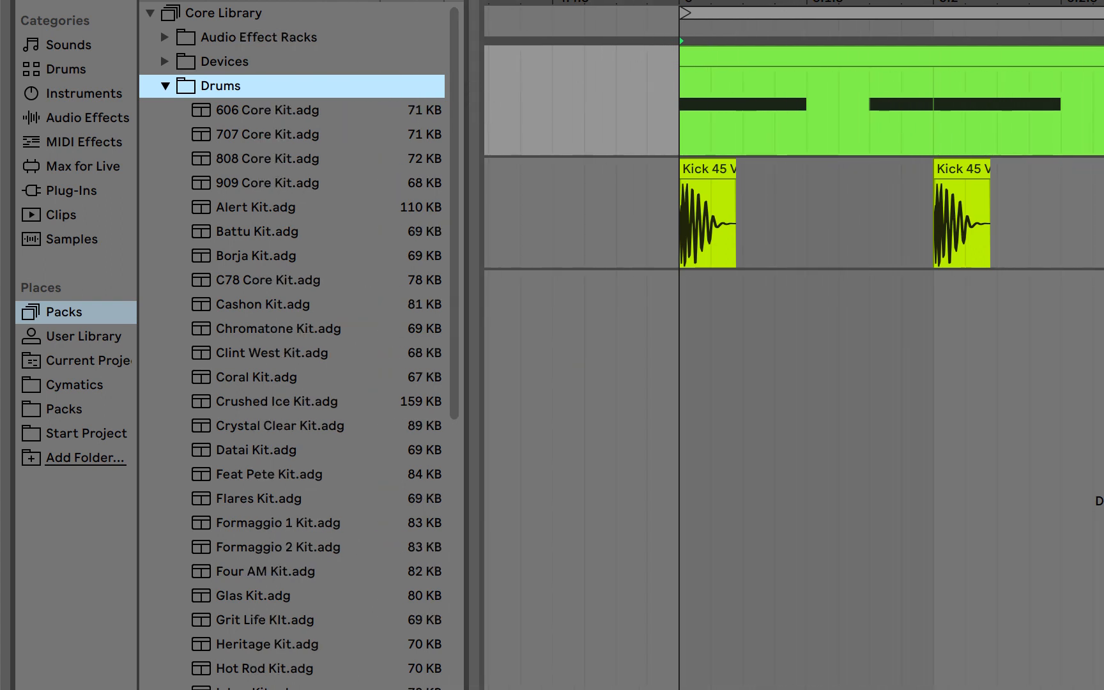
left_click(262, 110)
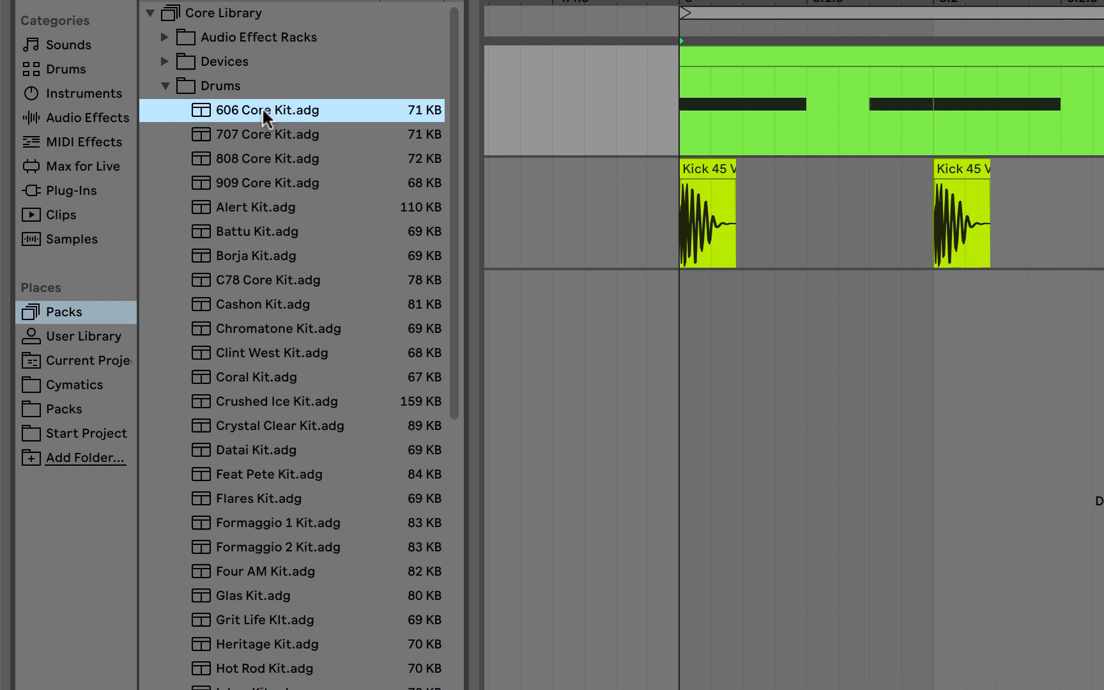
left_click(253, 143)
left_click(245, 159)
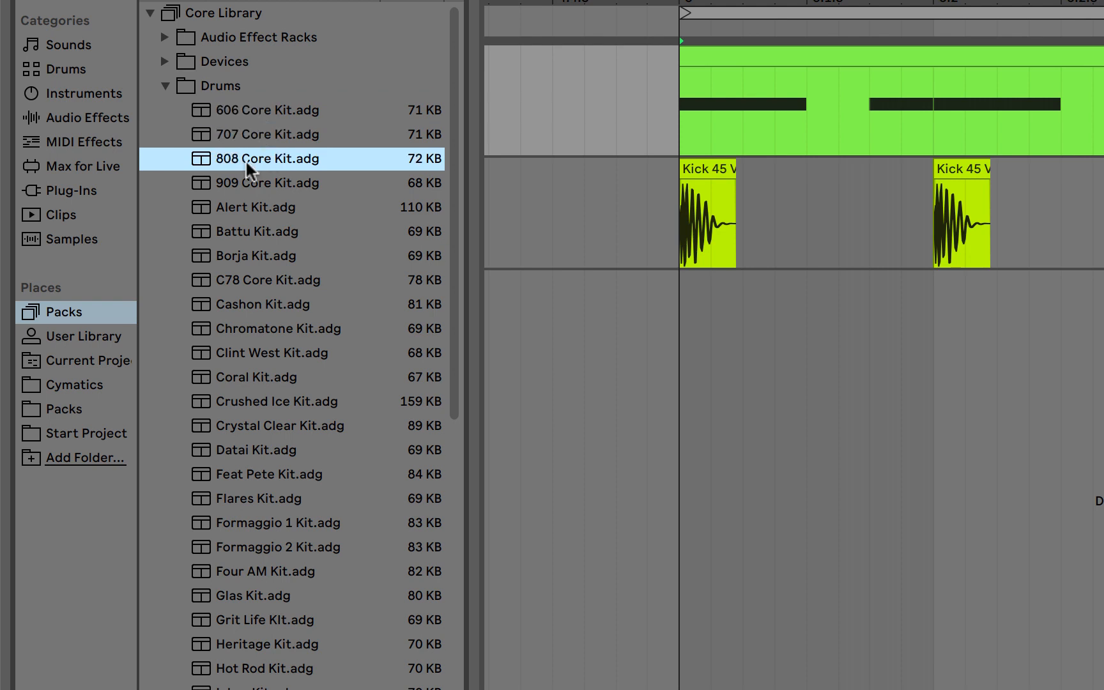
left_click(241, 181)
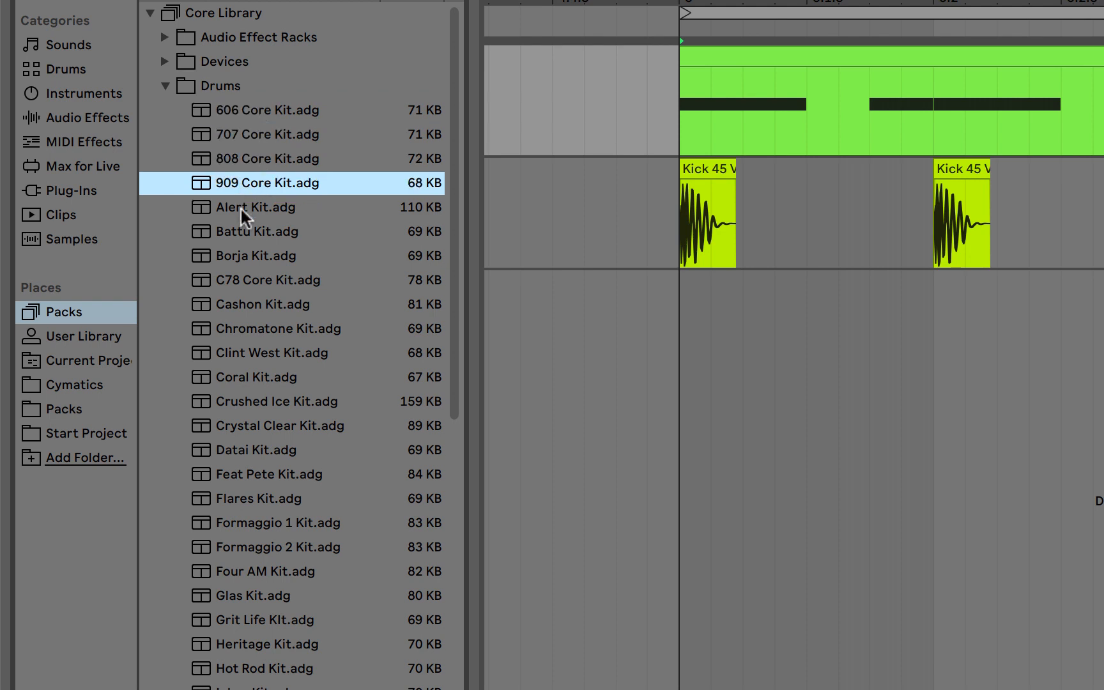
Audition the Alert, Battu, Borja, C78 Core, Cashon, Chromatone, Clint West and Coral kits from the Drums folder
left_click(241, 206)
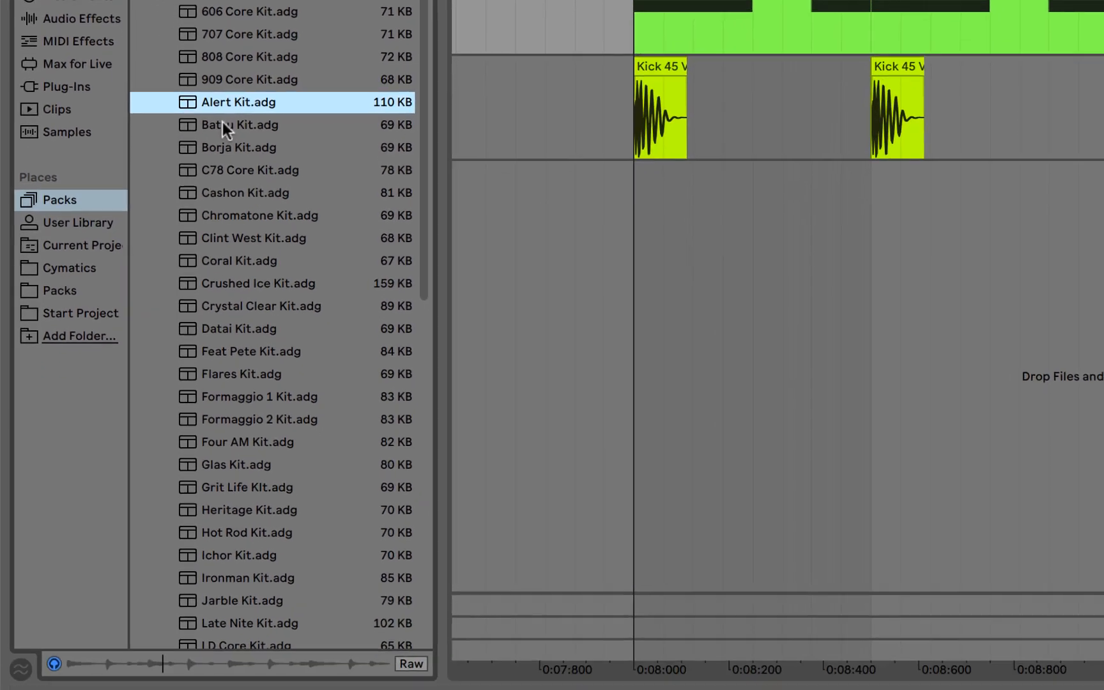
left_click(223, 123)
left_click(225, 150)
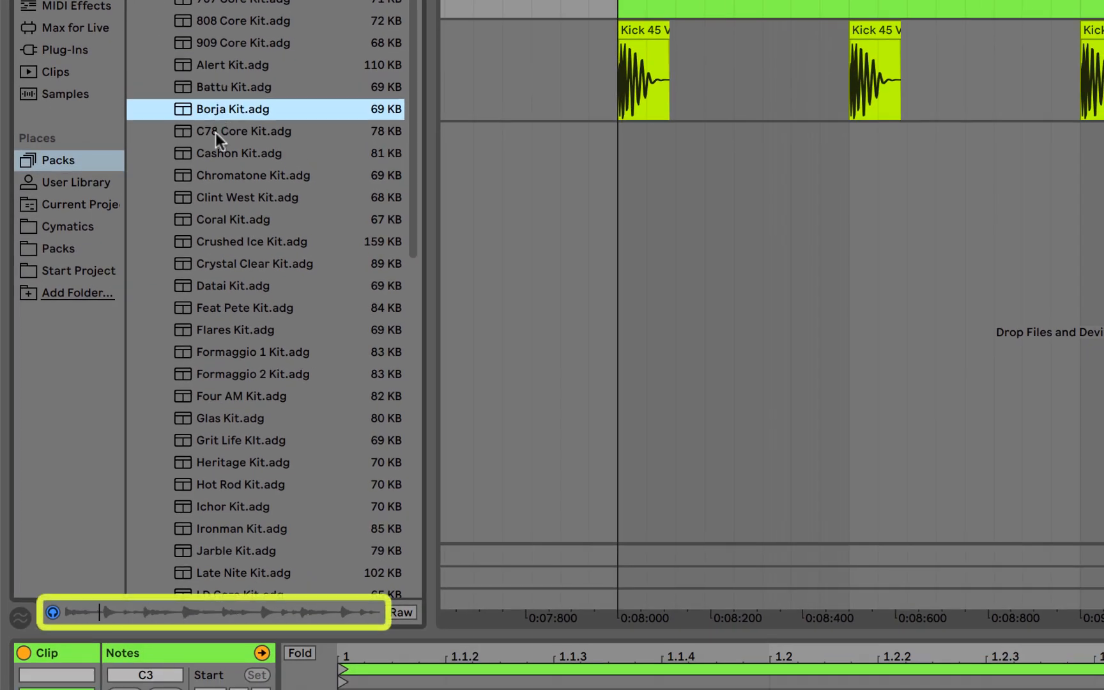
left_click(215, 132)
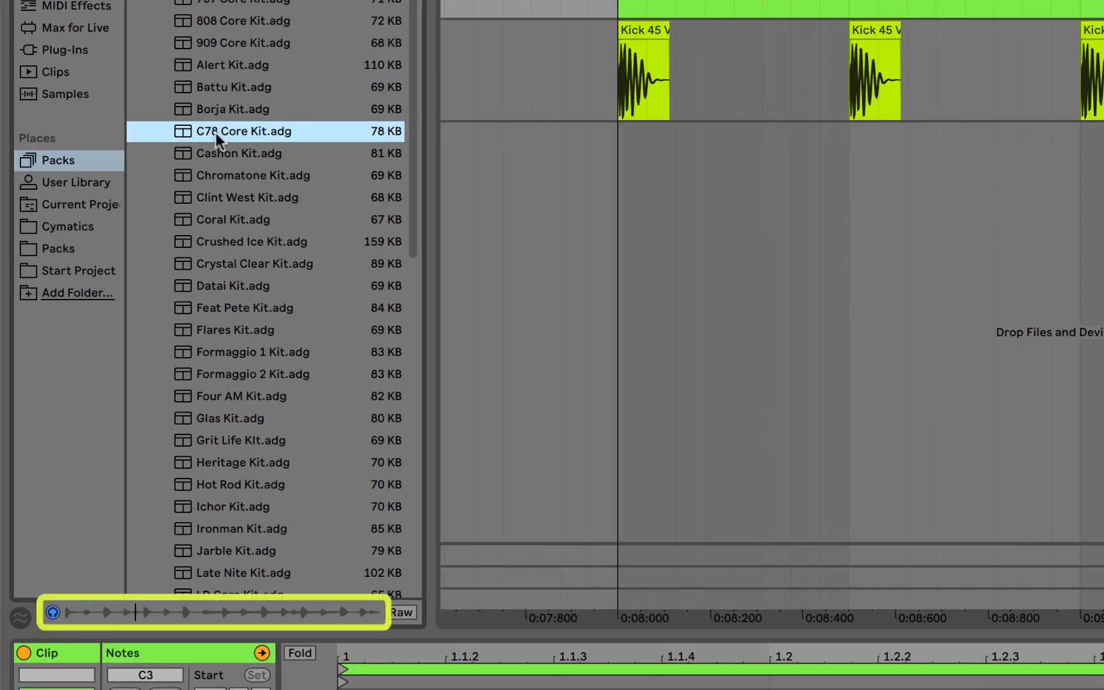
left_click(214, 158)
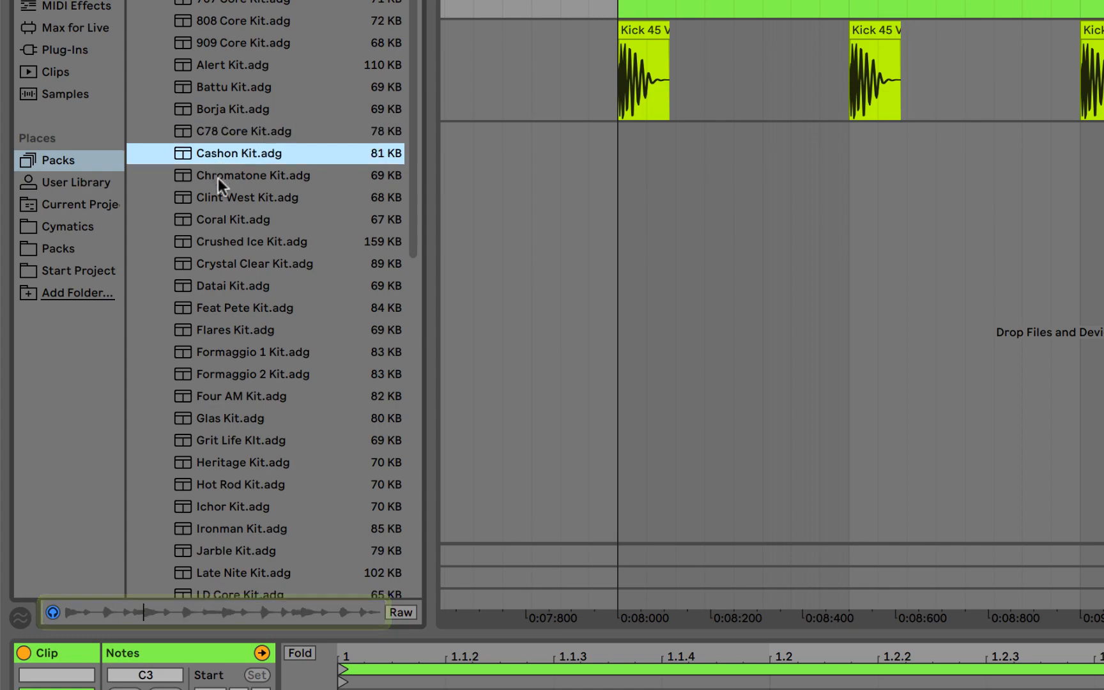
left_click(218, 177)
left_click(209, 199)
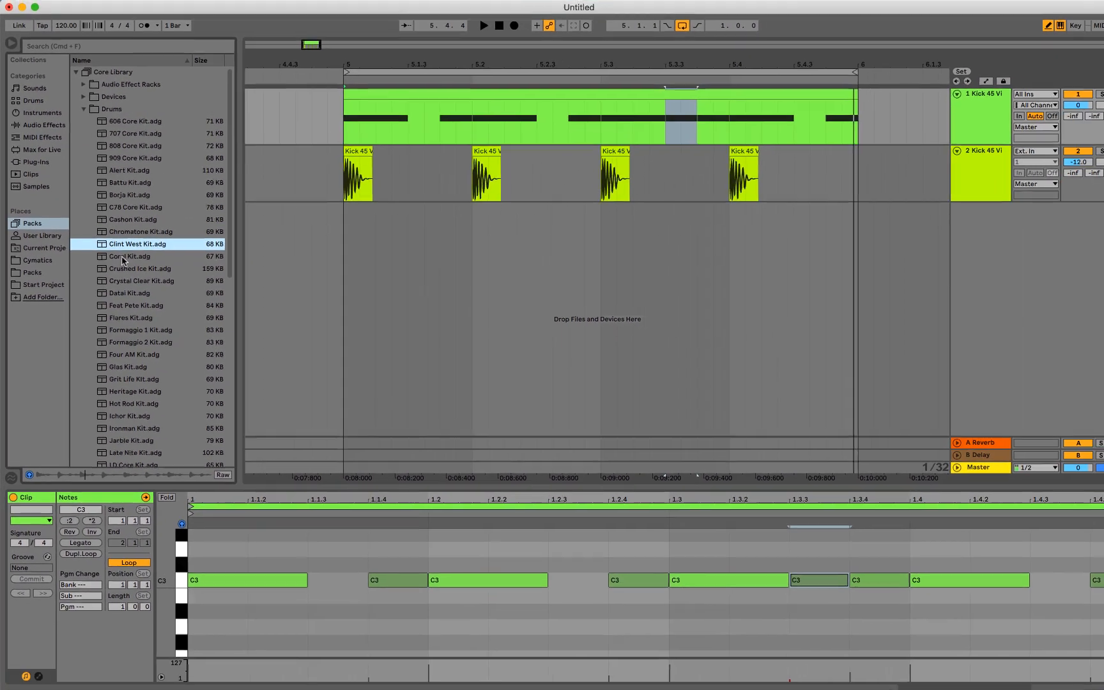
left_click(145, 247)
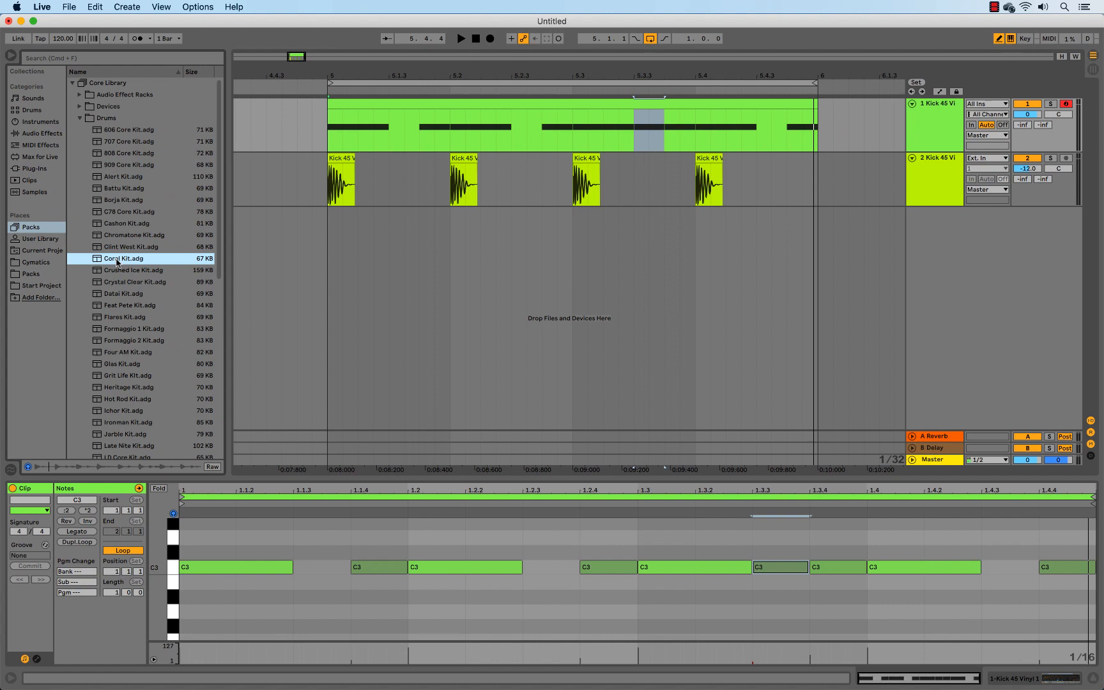
Load the Crushed Ice Kit from the Drums folder onto a new MIDI track below the two kick tracks
left_click(116, 272)
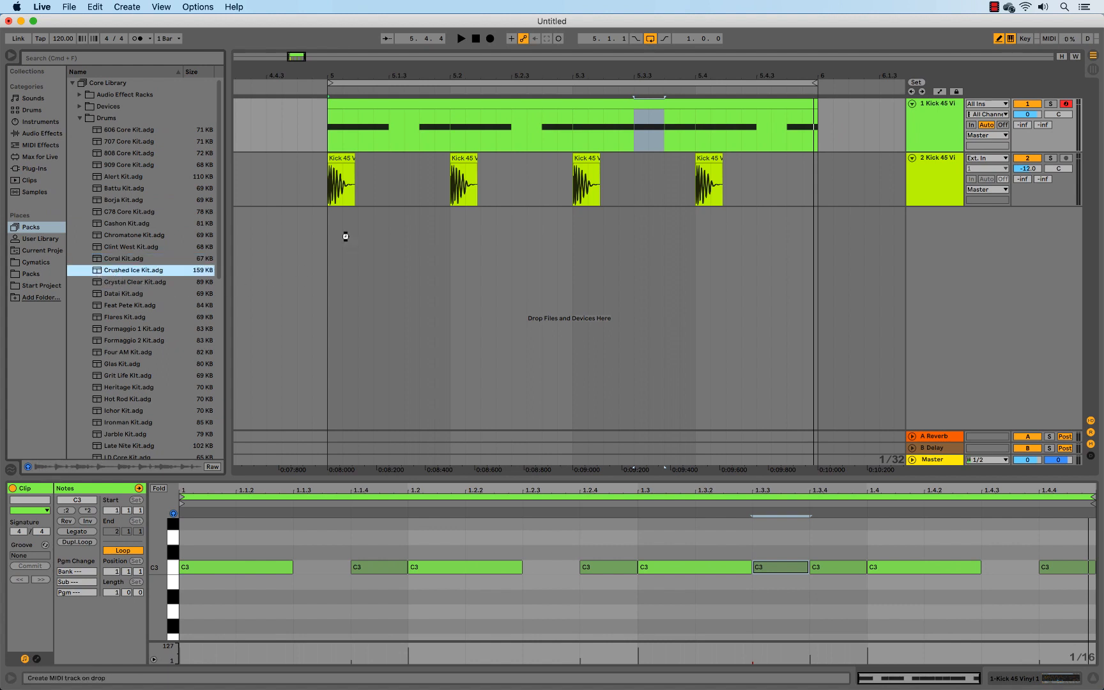
left_click_drag(345, 236, 345, 241)
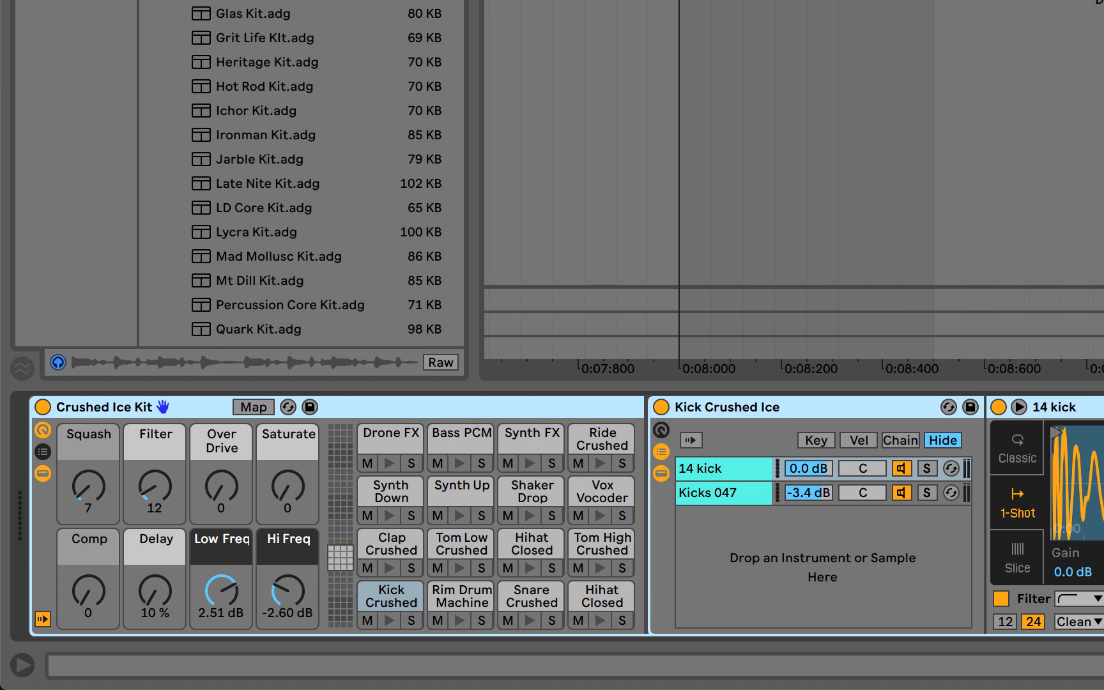
Look through the Crushed Ice Kit's pad banks, switching between the C1–D#2 and E2–G3 ranges
left_click(344, 567)
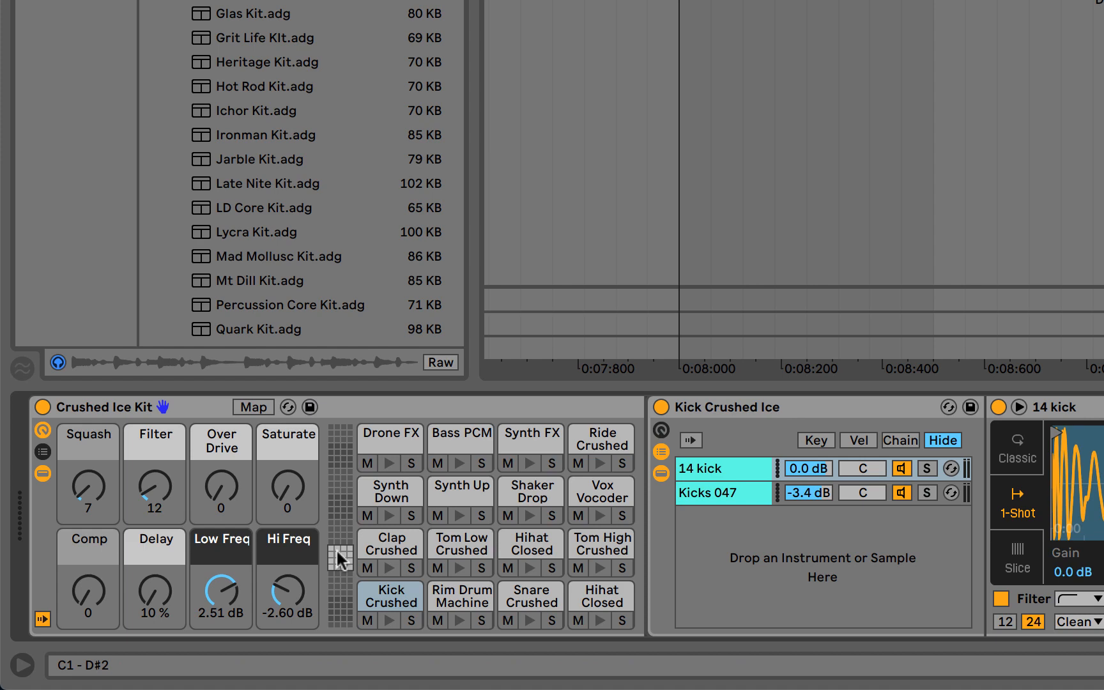
key("Up")
key("Up")
key("Down")
key("Down")
key("Down")
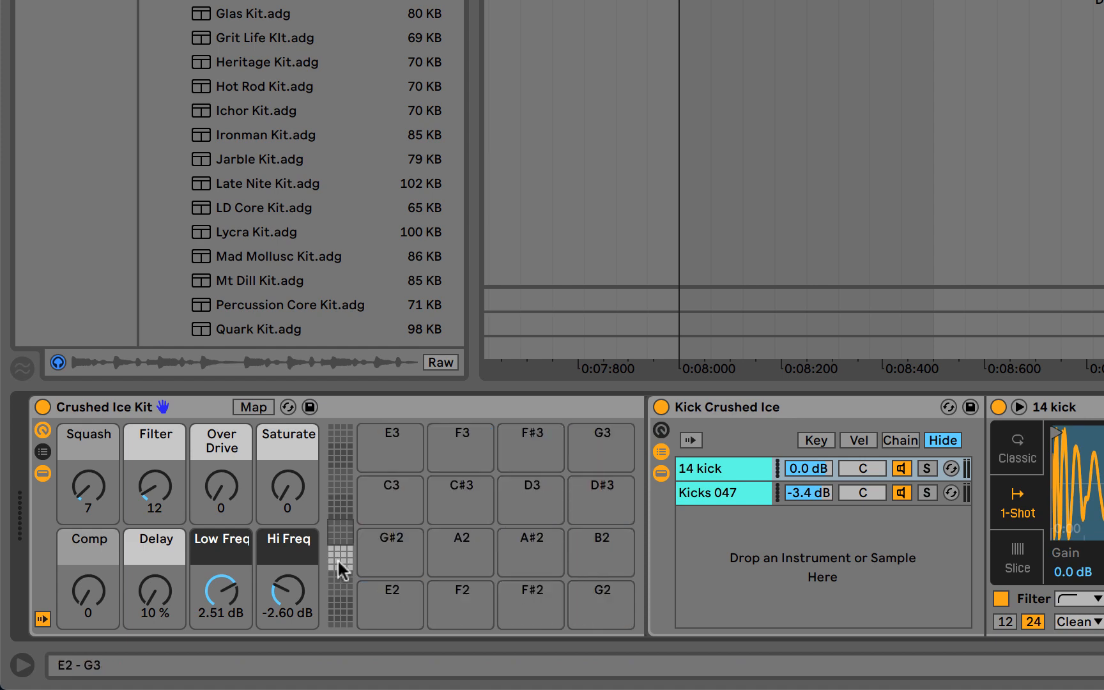
key("Up")
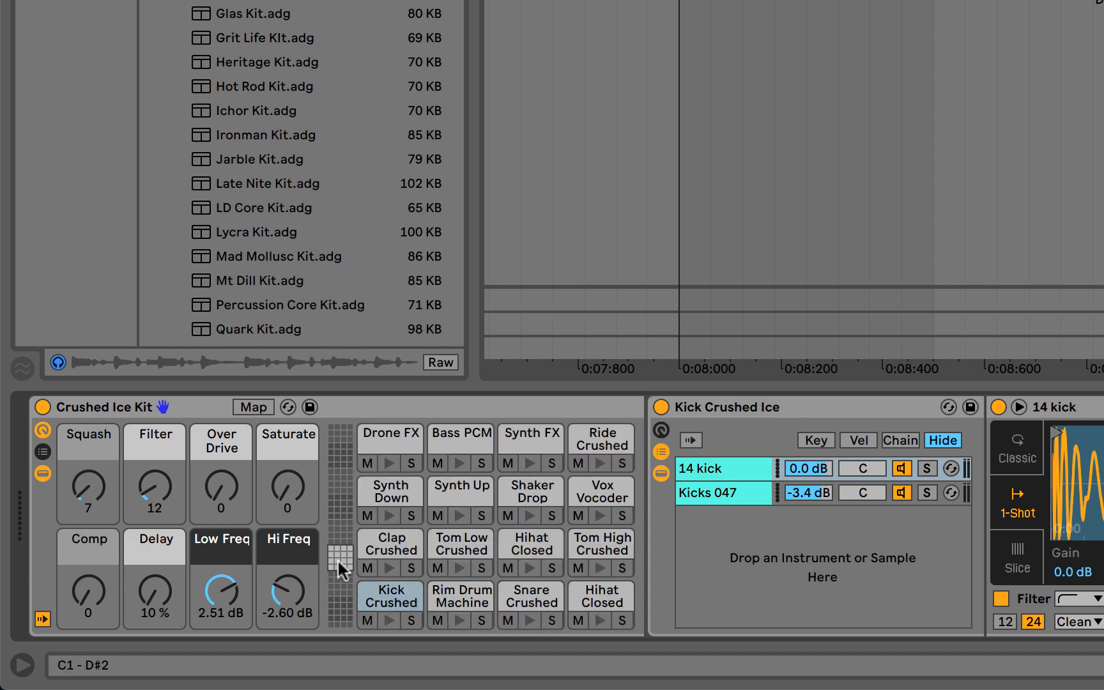
key("Up")
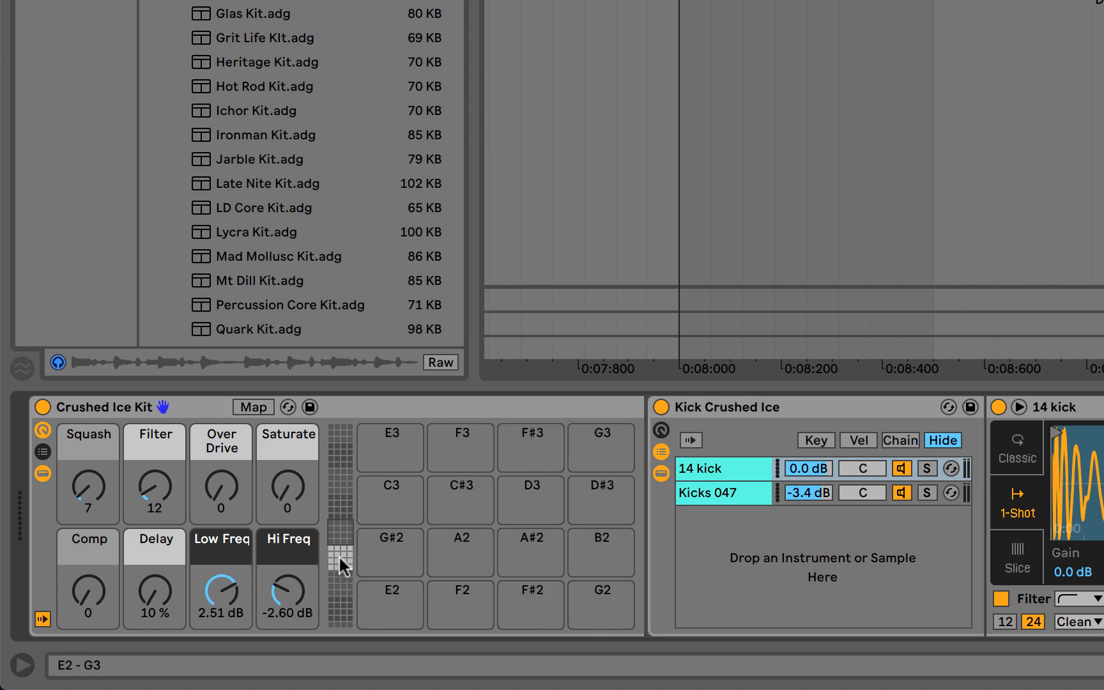
key("Down")
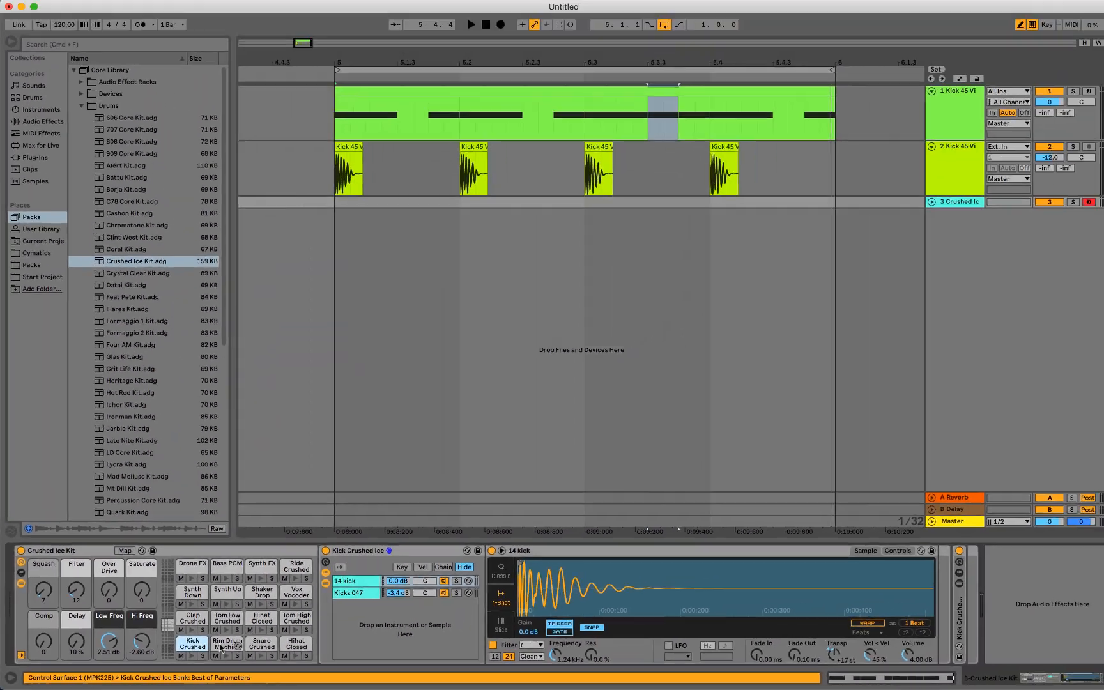
Inspect and audition the Crushed Ice Kit's pads, including Rim Drum Machine, Snare Crushed, Hihat Closed and Kick Crushed
left_click(453, 602)
left_click(259, 645)
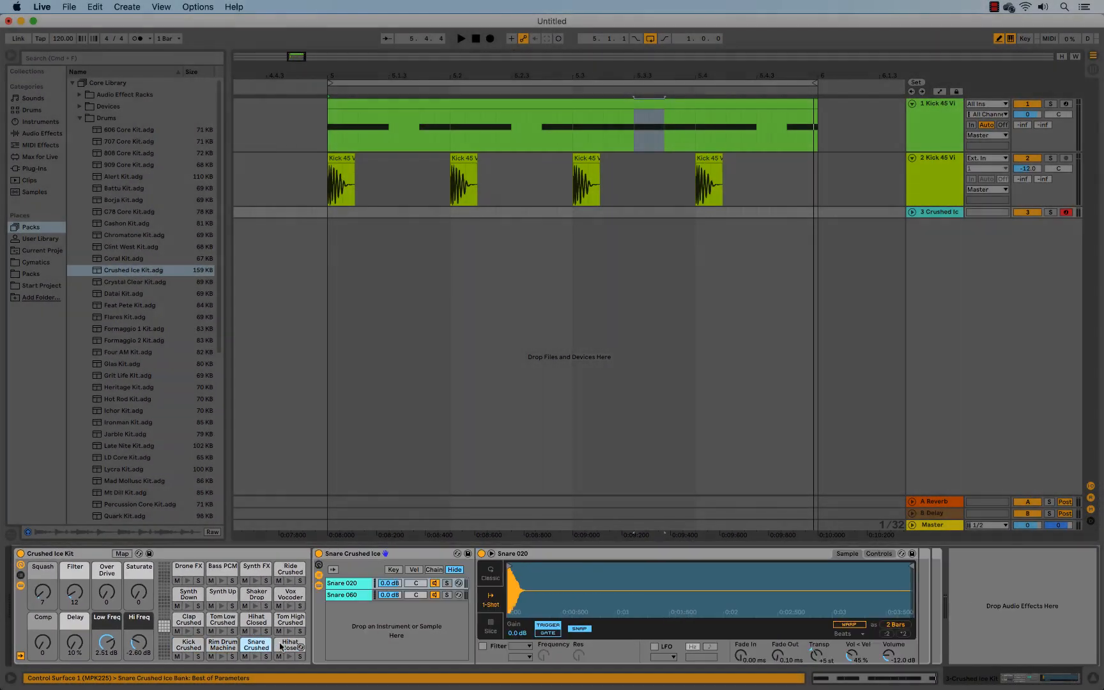
left_click(282, 647)
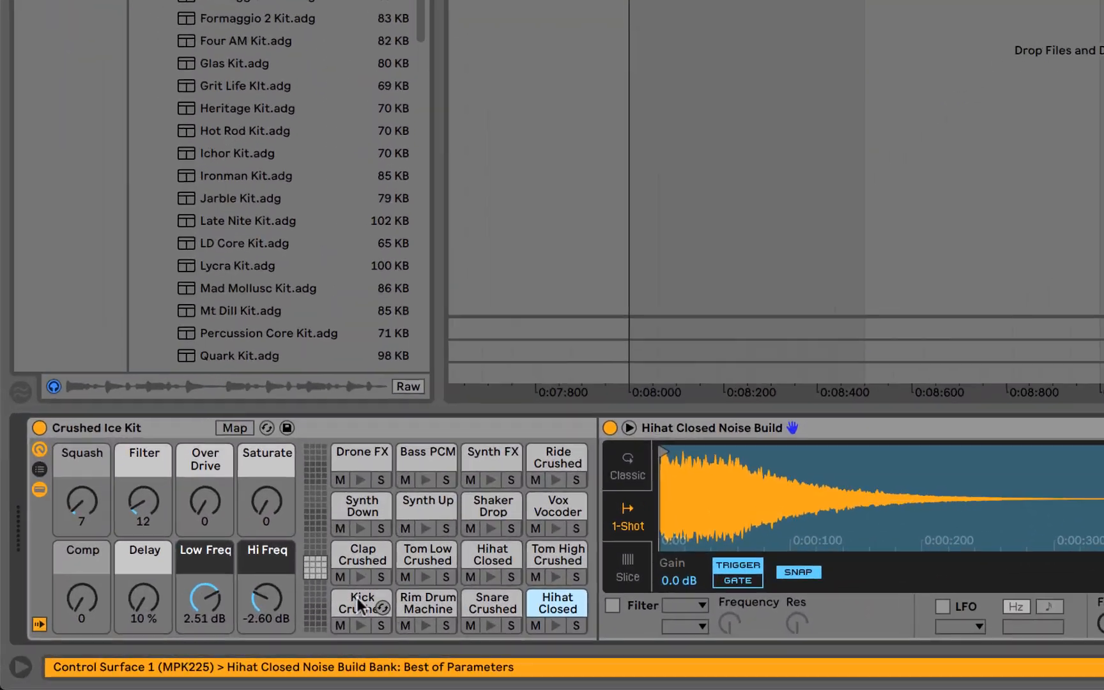
left_click(187, 645)
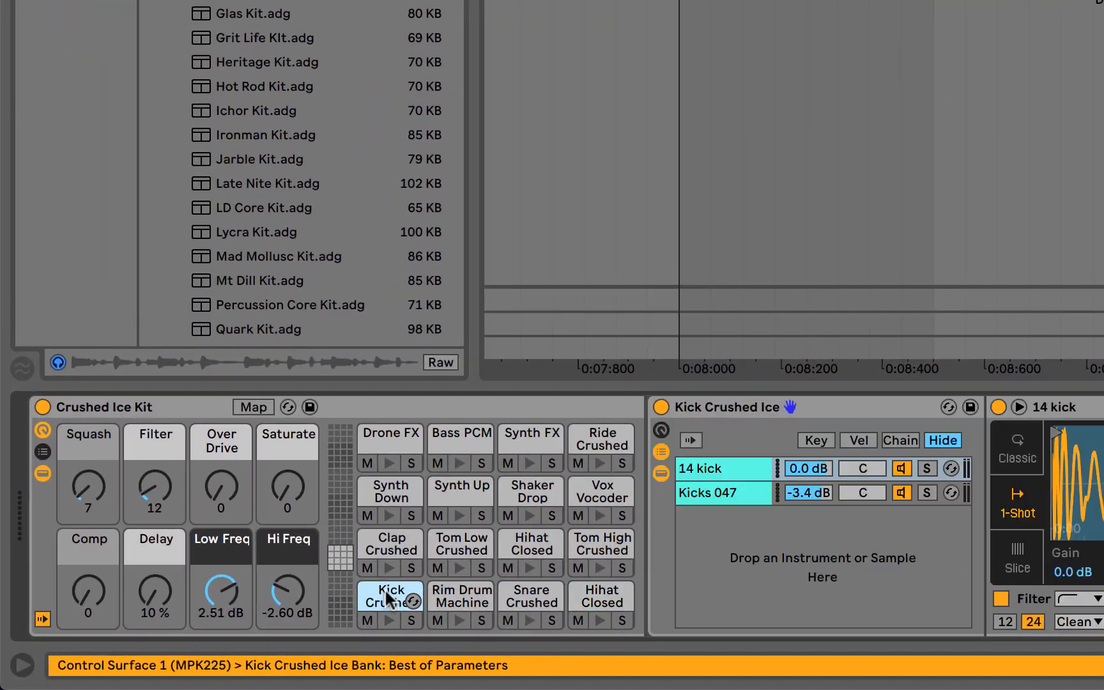
left_click(460, 619)
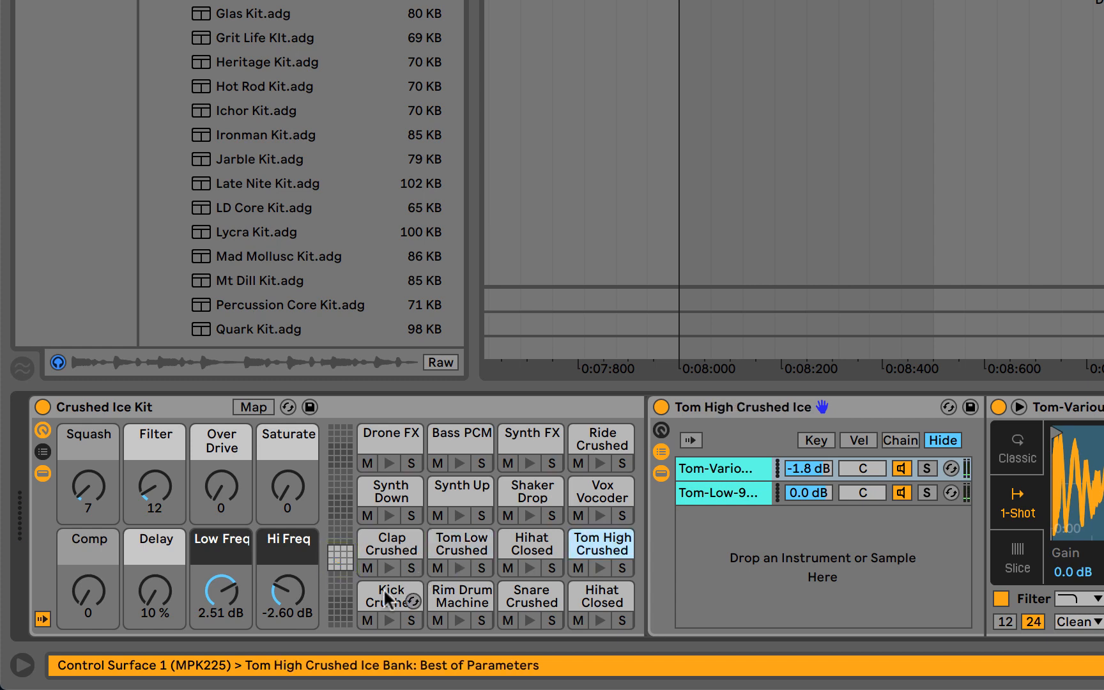
key("z")
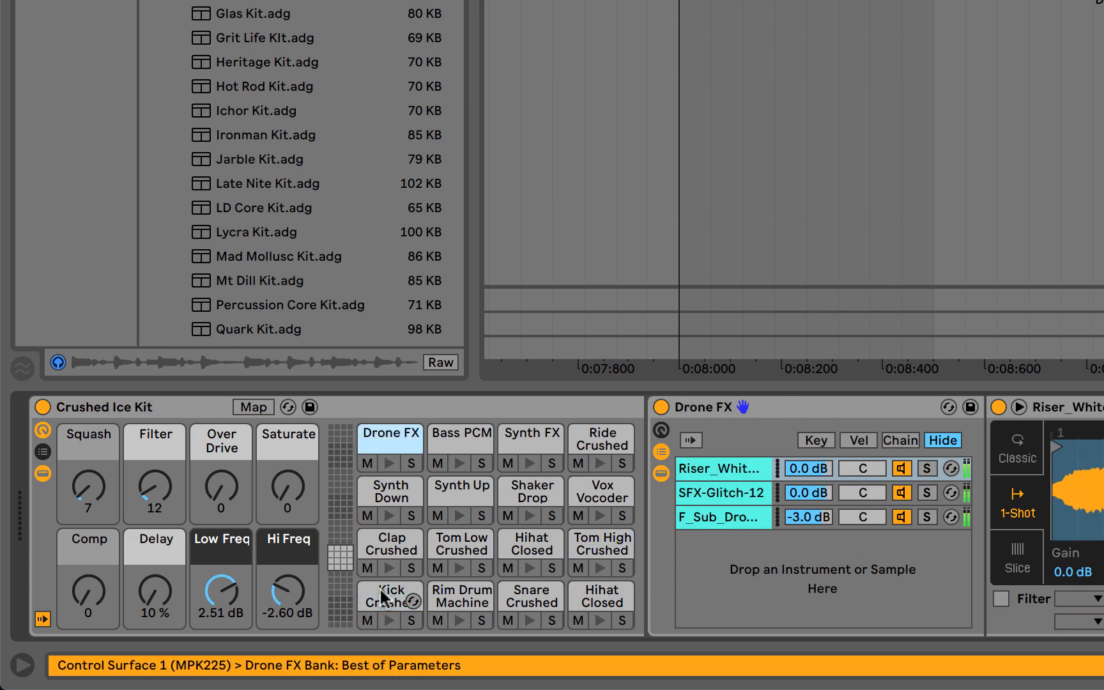
Insert an empty one-bar MIDI clip at bar 5 on the Crushed Ice track and set its fixed grid to 1/8
left_click_drag(328, 230, 829, 231)
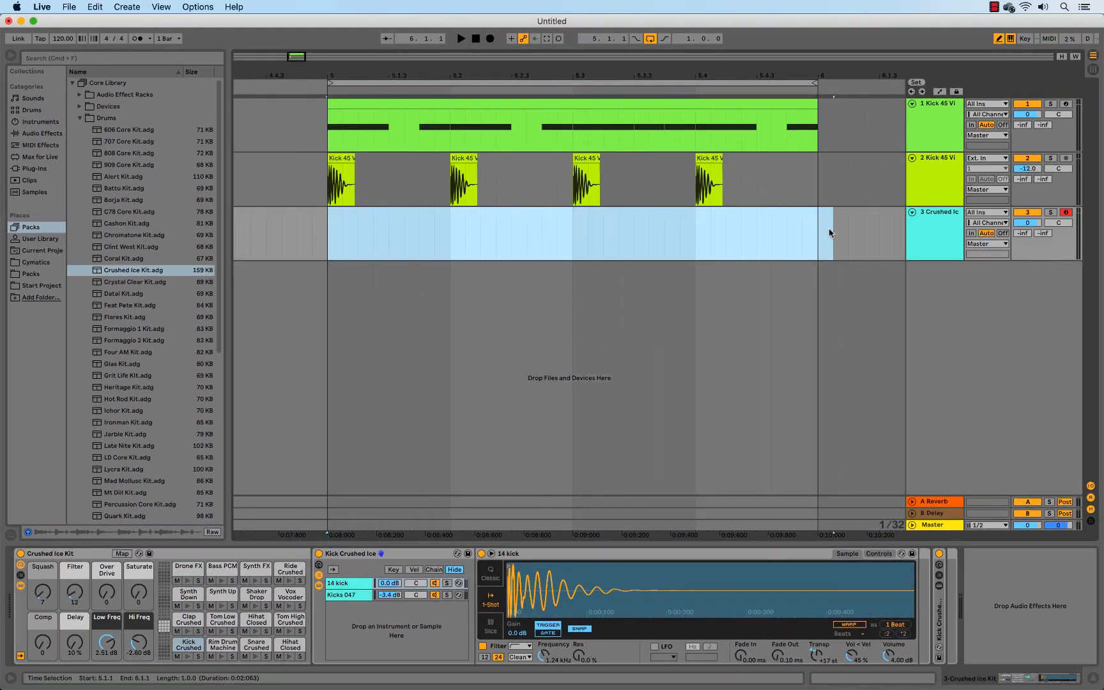
key("super+shift+m")
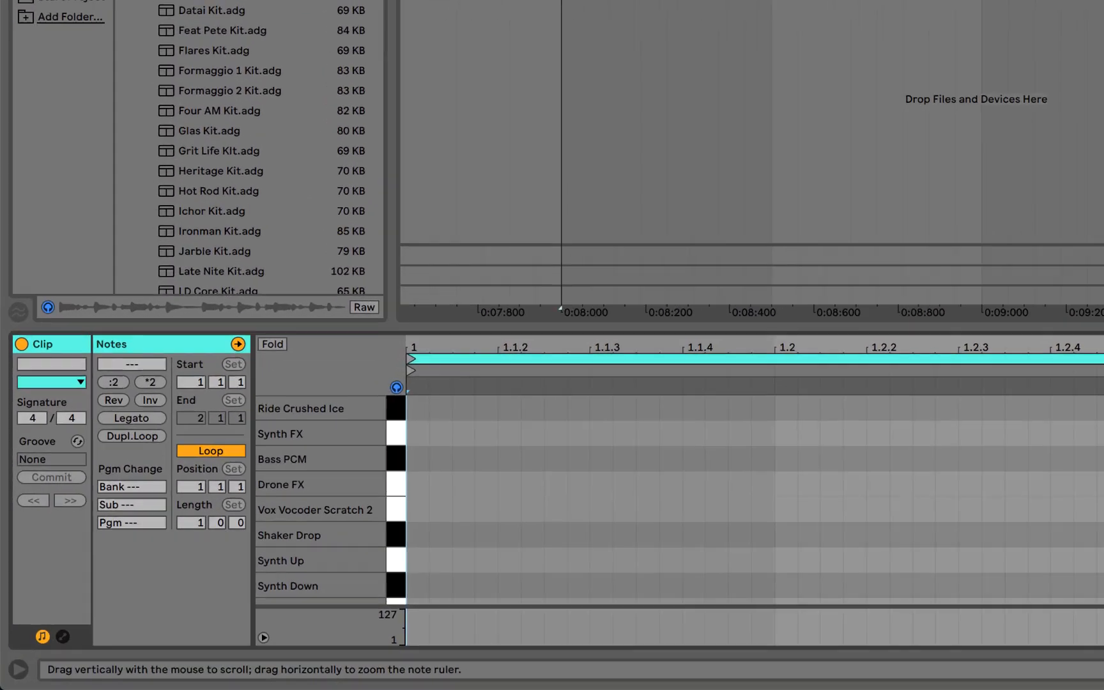
left_click_drag(206, 584, 173, 584)
right_click(582, 508)
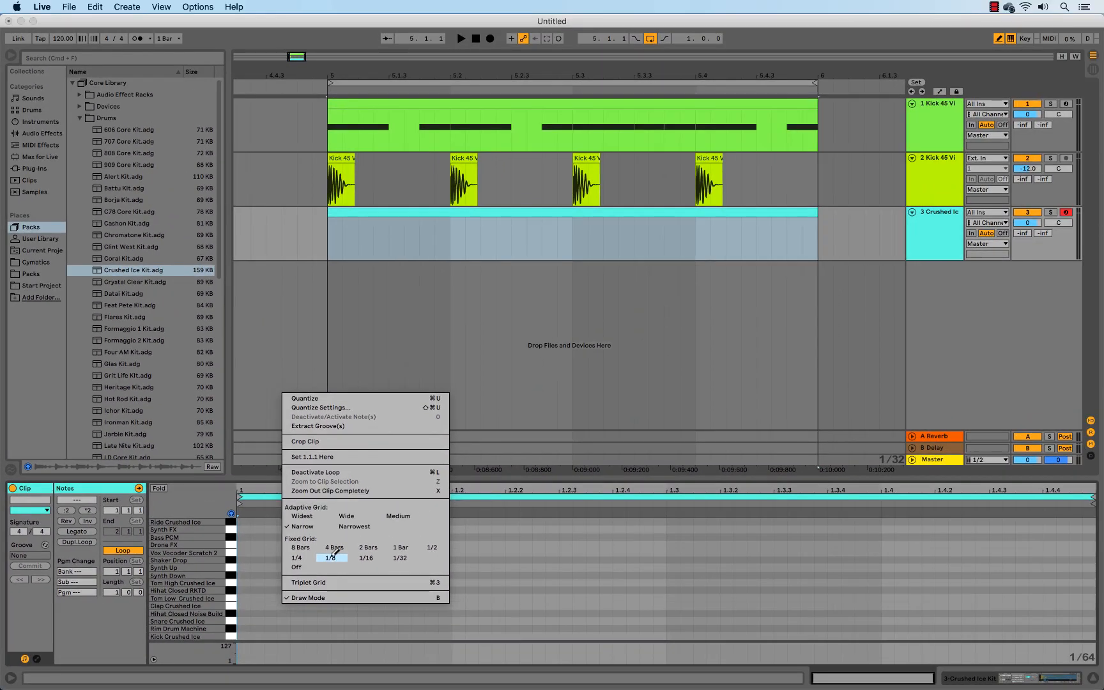
left_click(330, 556)
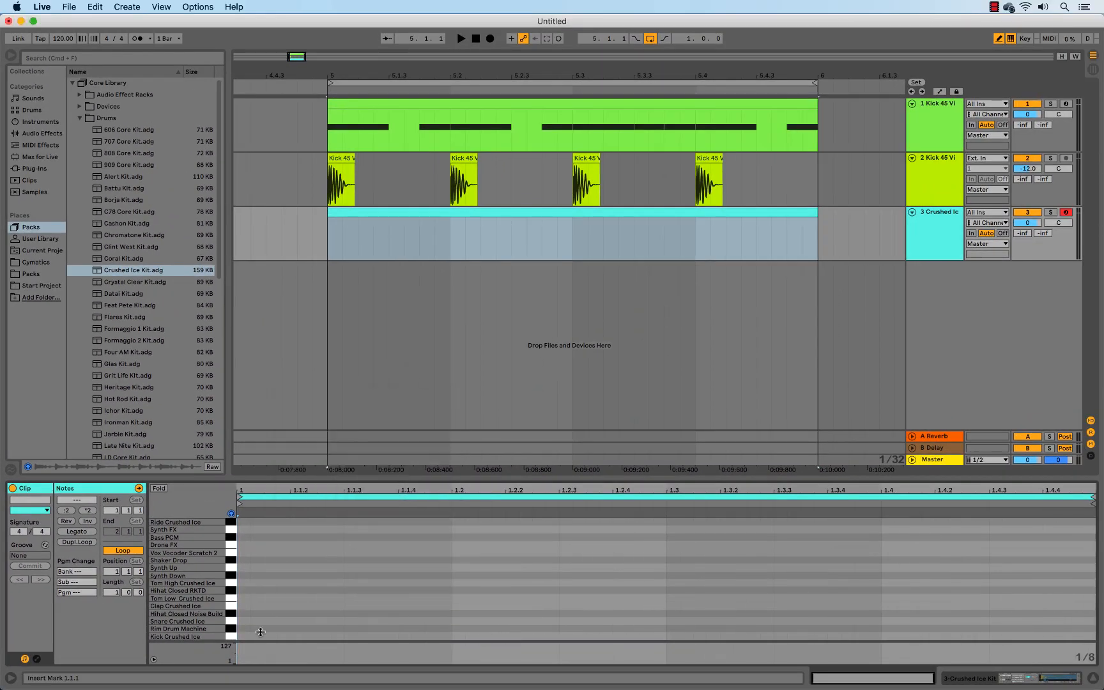
Draw eighth-note Kick Crushed Ice notes at 1.1, 1.2, 1.3 and 1.4, and start looped playback
left_click(267, 635)
left_click(502, 635)
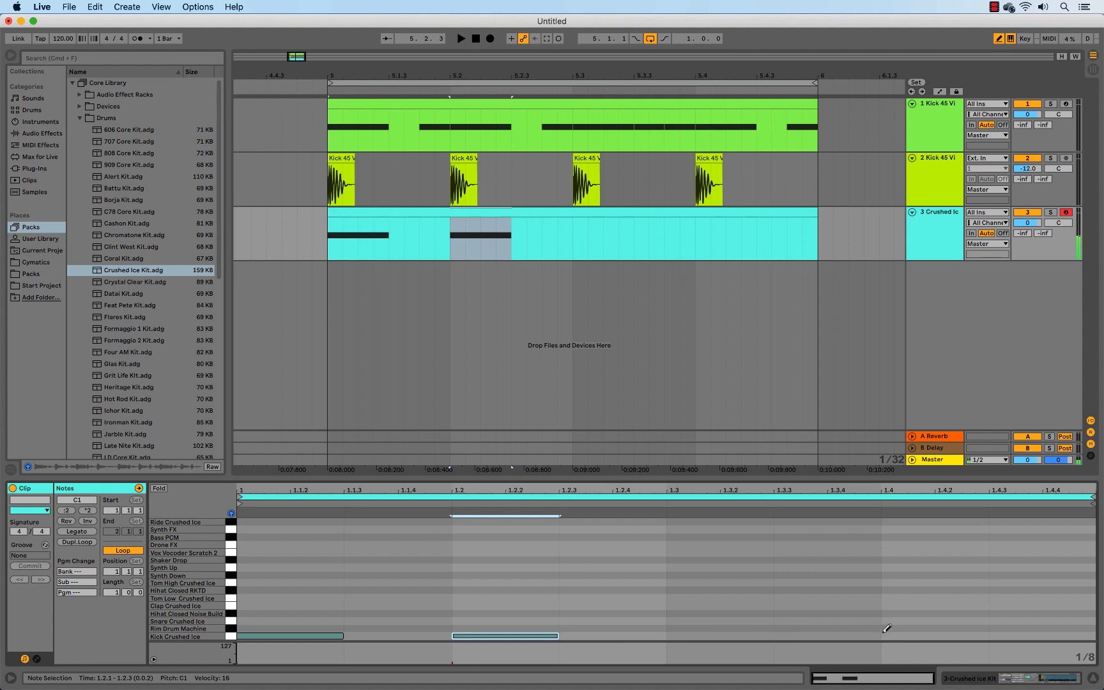
left_click(902, 636)
left_click(703, 634)
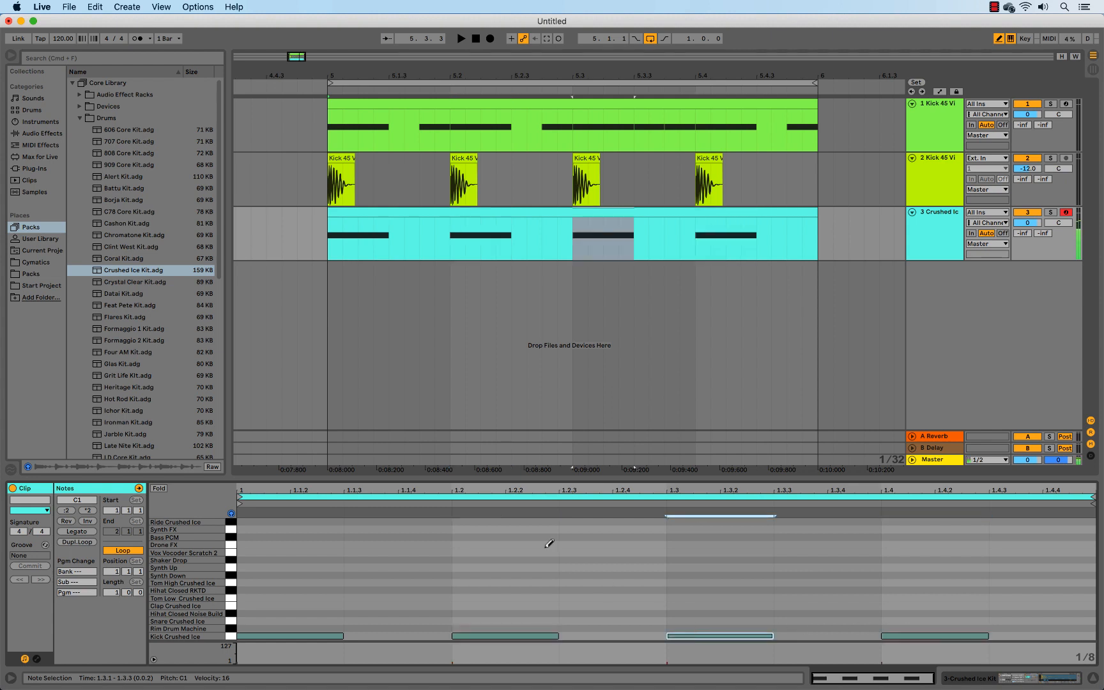
key("space")
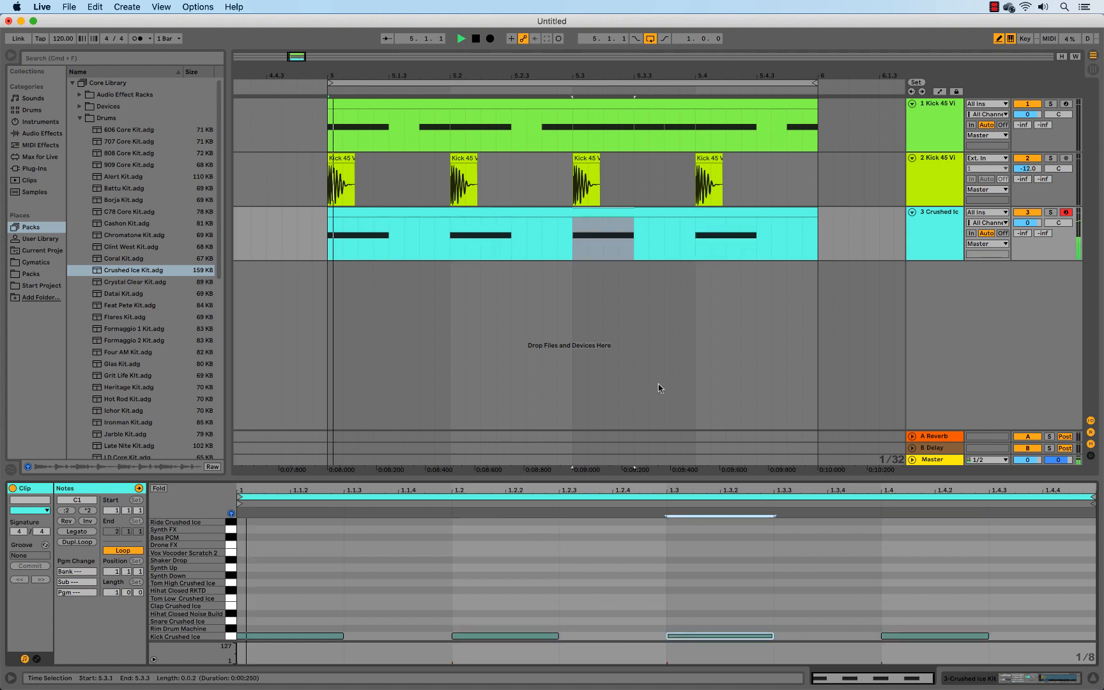
Draw eighth-note Hihat Closed RKTD notes on the offbeats at 1.1.3, 1.2.3, 1.3.3 and 1.4.3
left_click(231, 586)
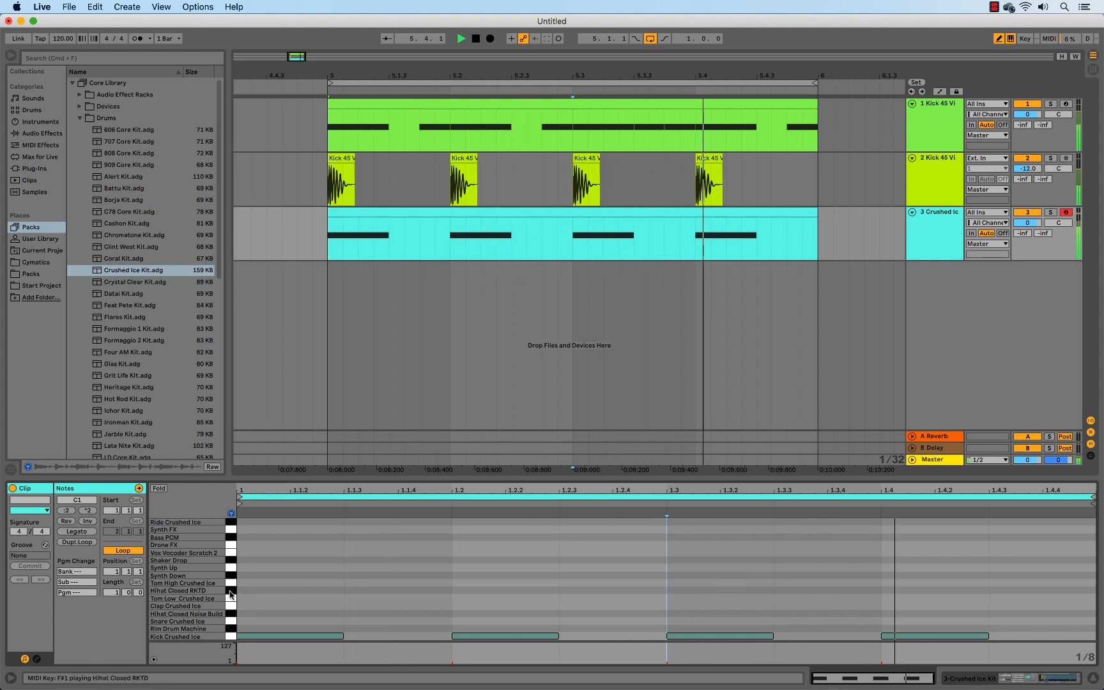
left_click(383, 590)
left_click(640, 588)
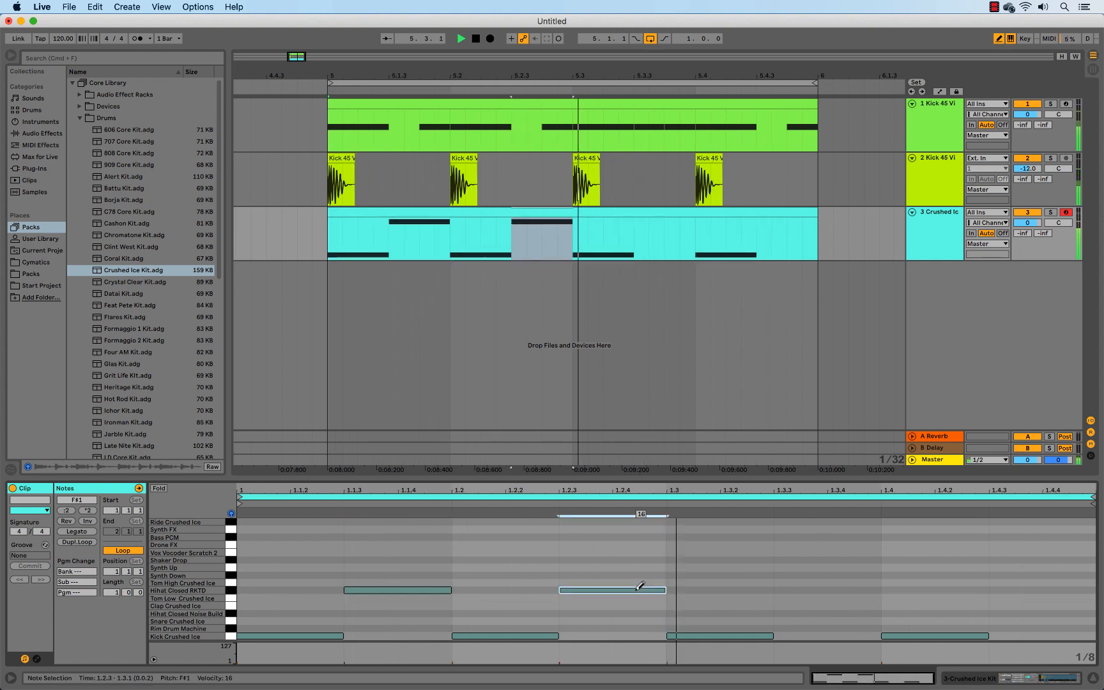
left_click(834, 589)
left_click(1028, 590)
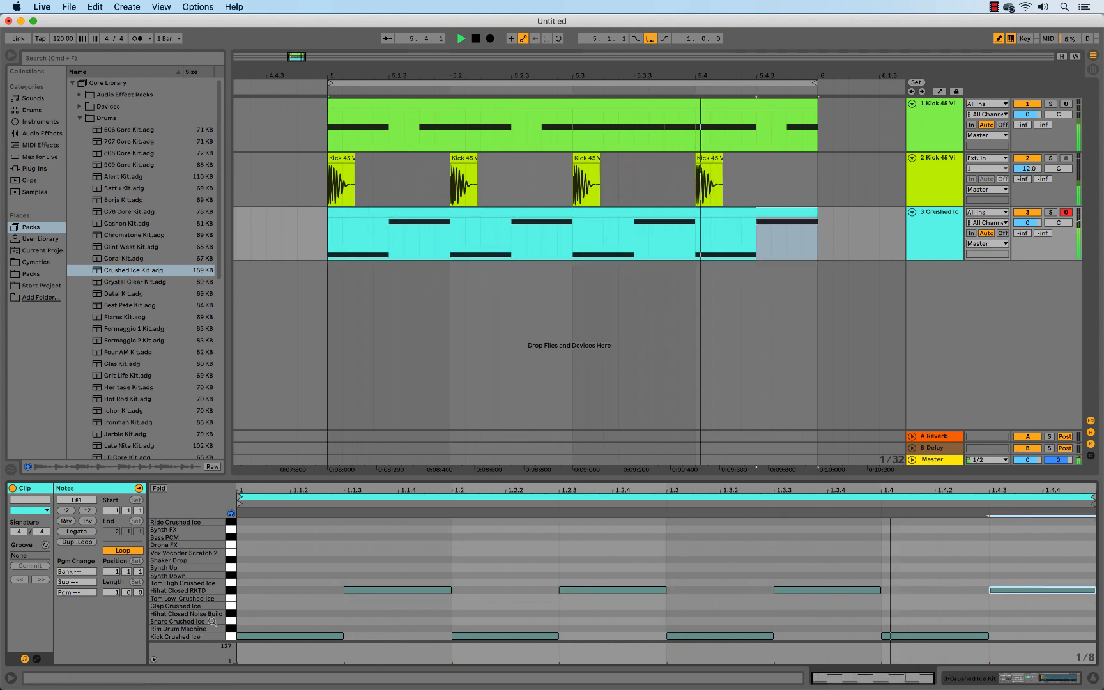
Audition the tom and clap sounds, and draw Clap Crushed Ice notes at 1.2 and 1.4, erasing the stray Hihat Closed Noise Build note
left_click(232, 582)
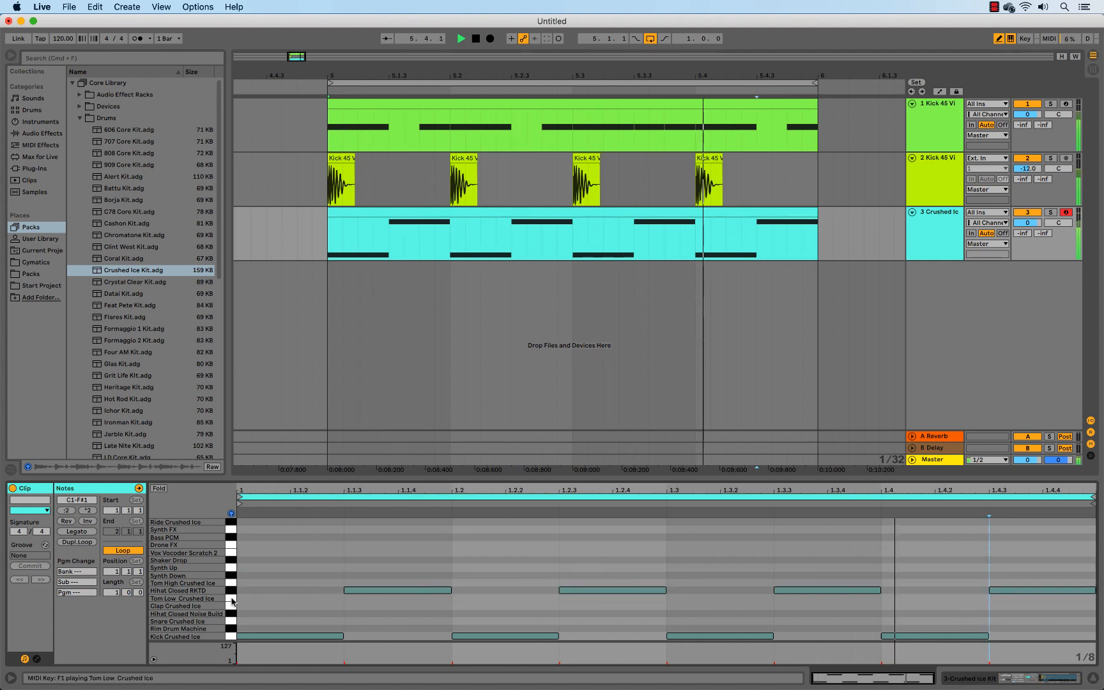
left_click(231, 607)
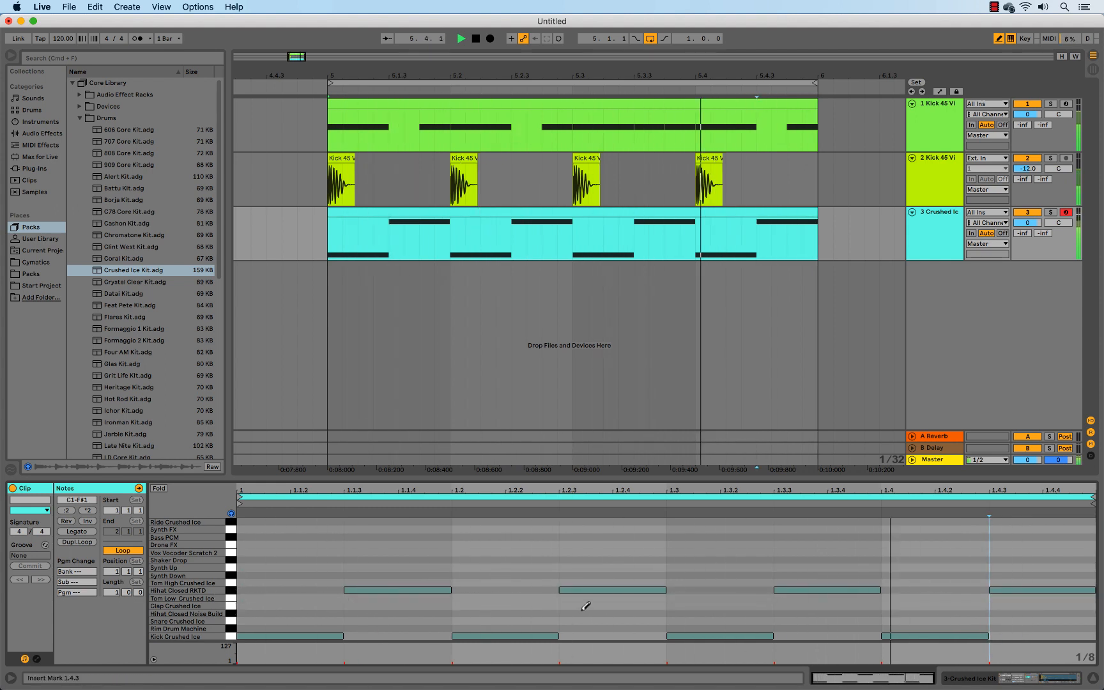
left_click(552, 606)
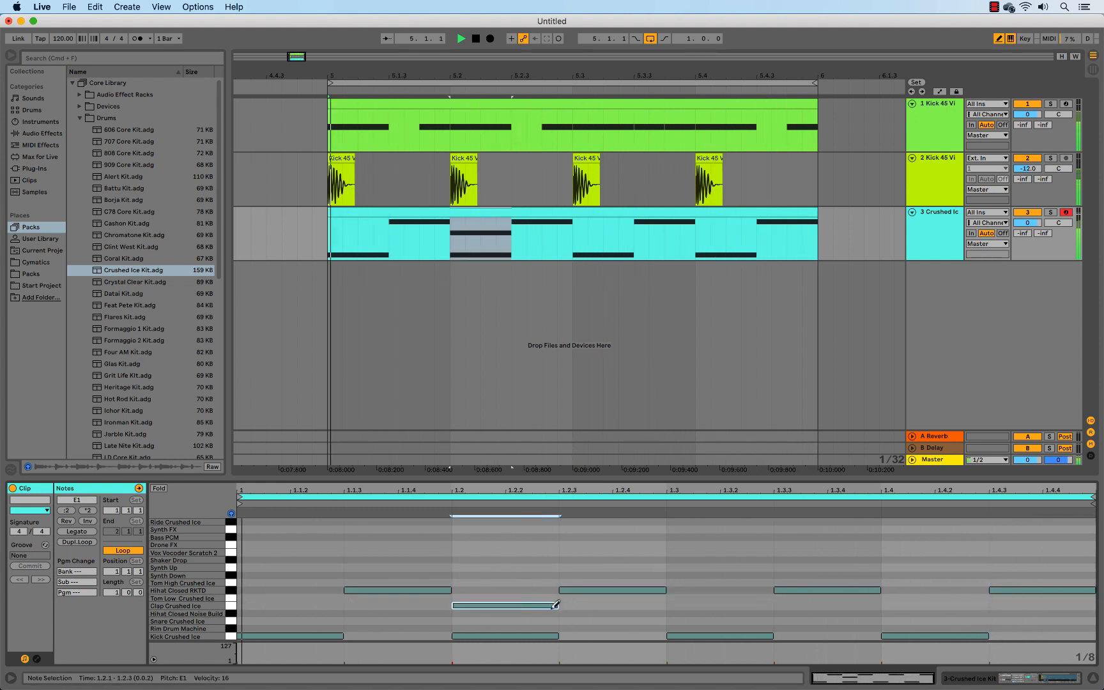
left_click(920, 613)
left_click(923, 606)
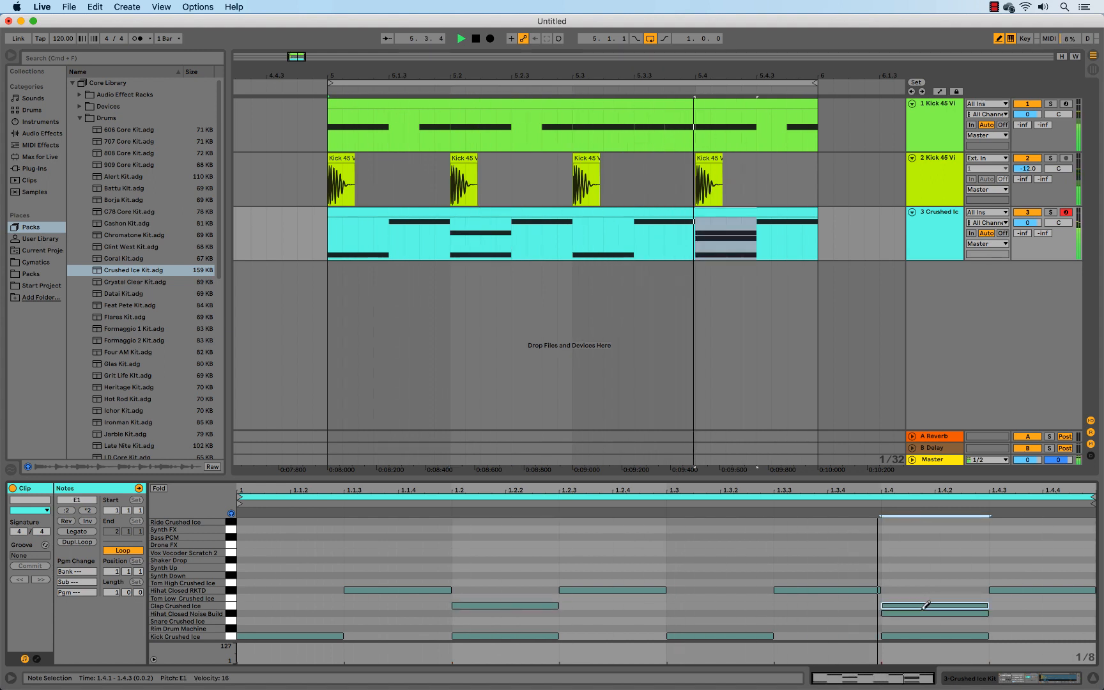
left_click(924, 613)
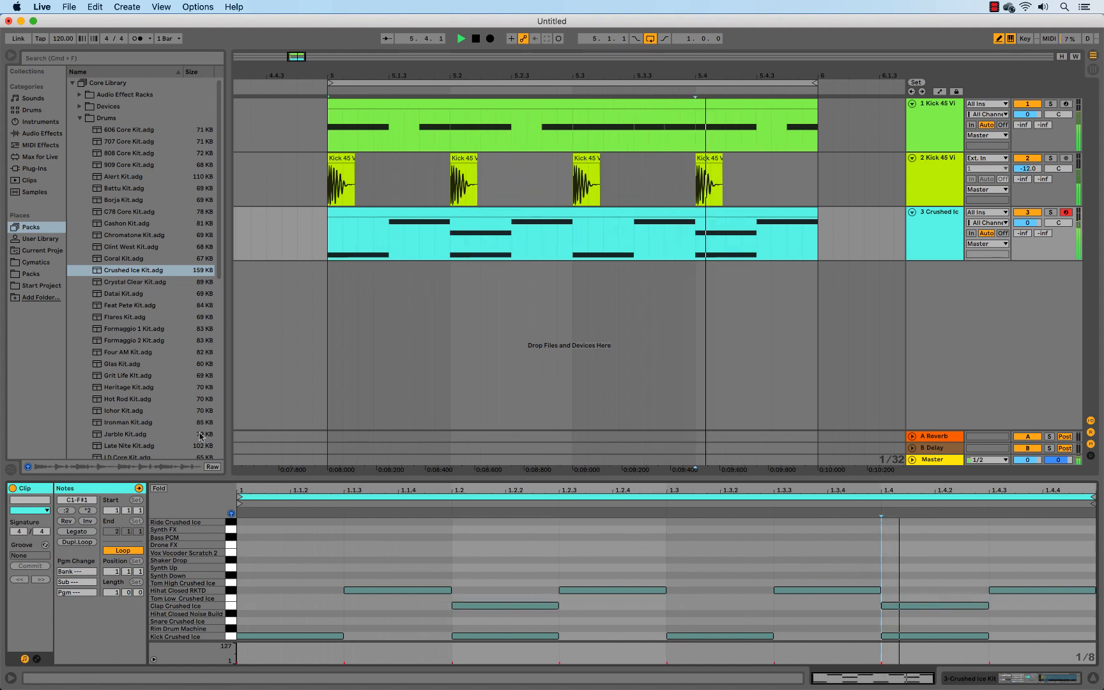
Hot-swap the Crushed Ice Kit during playback, trying Crystal Clear, Datai, Feat Pete and Flares before loading the Formaggio 1 Kit
left_click(979, 683)
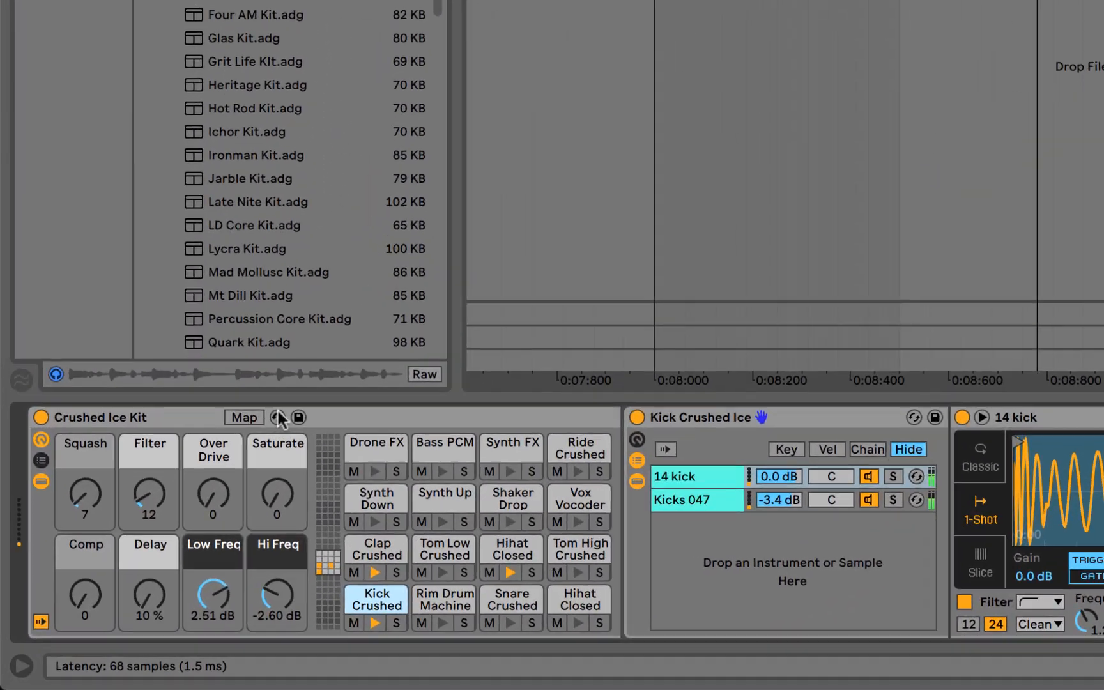
left_click(278, 417)
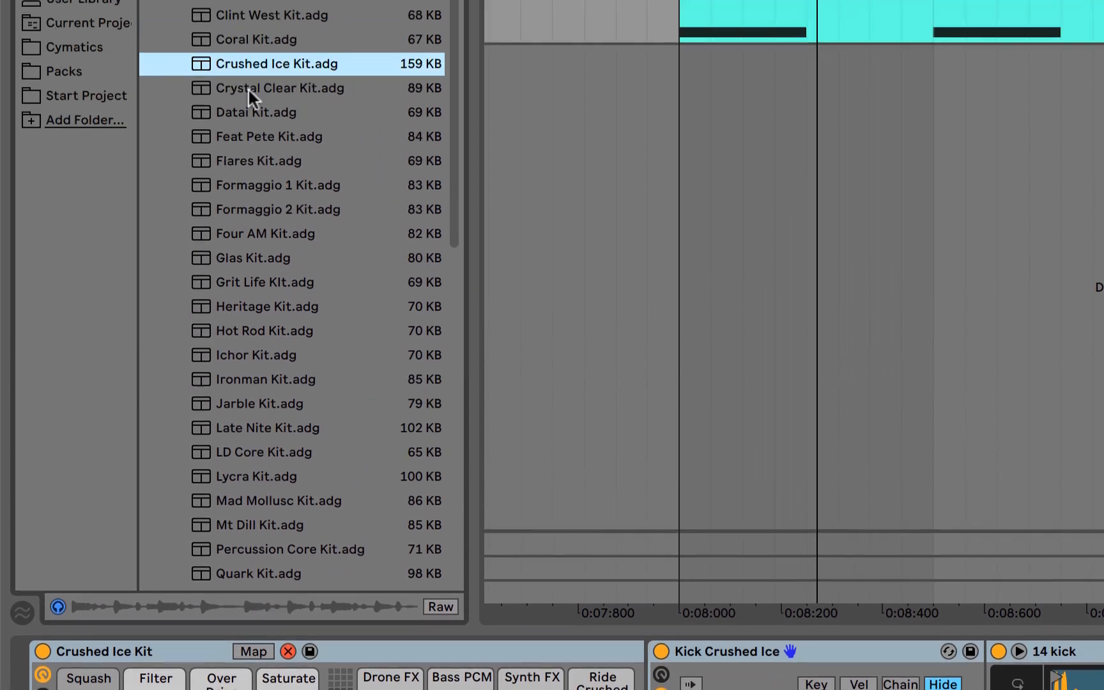
double_click(249, 89)
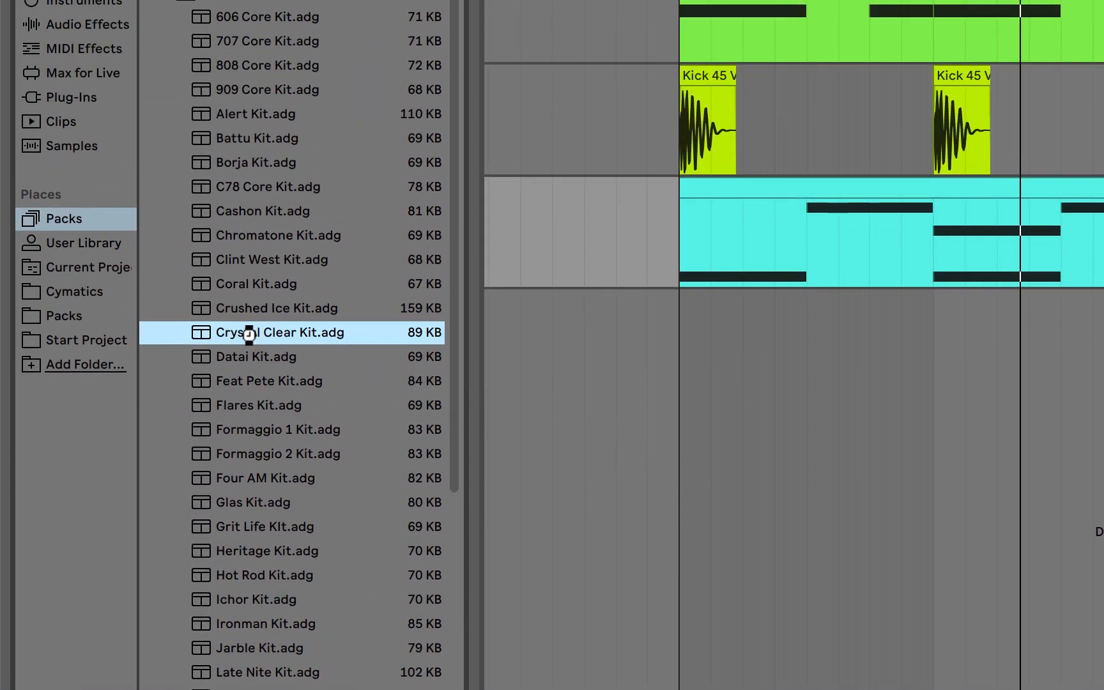
double_click(245, 352)
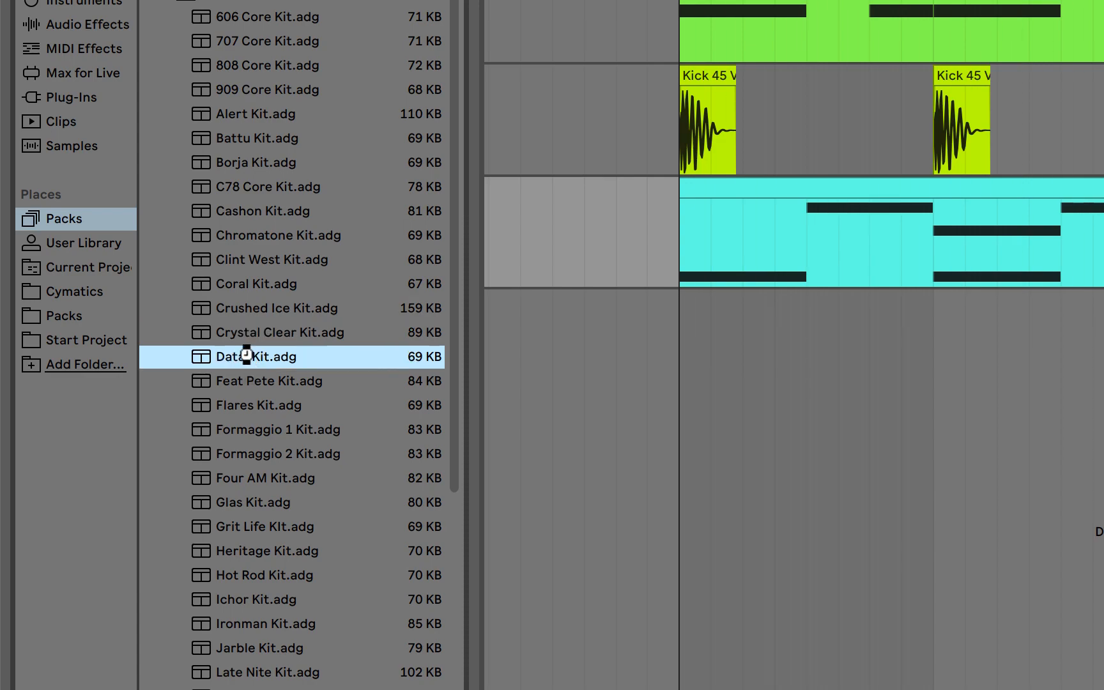
double_click(241, 380)
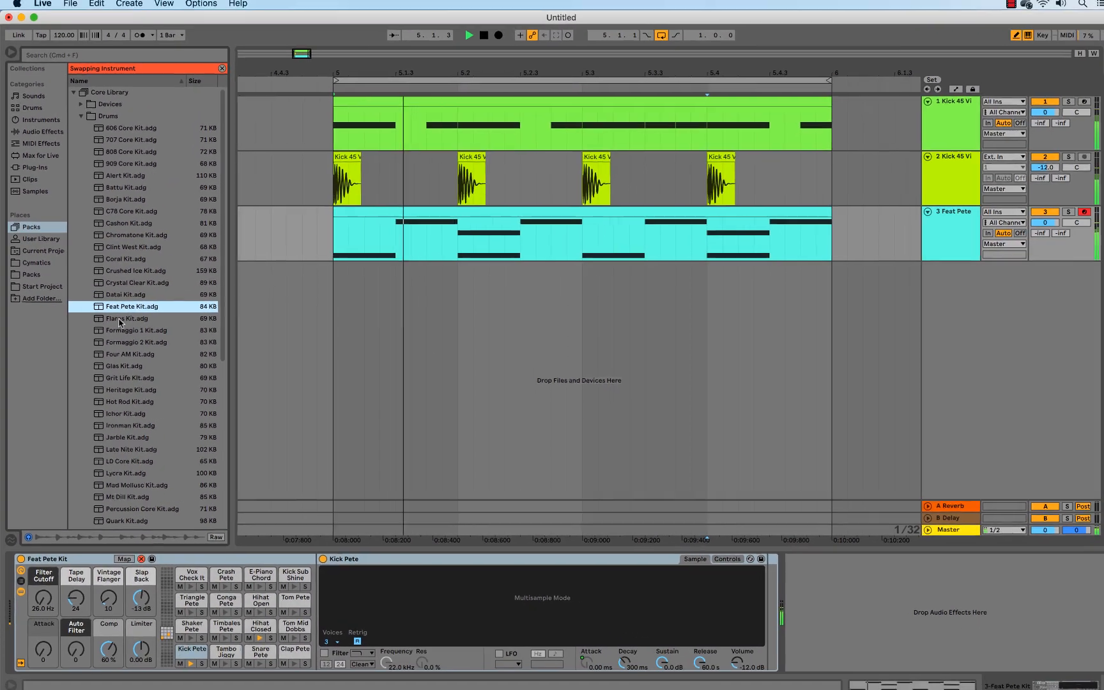
double_click(149, 340)
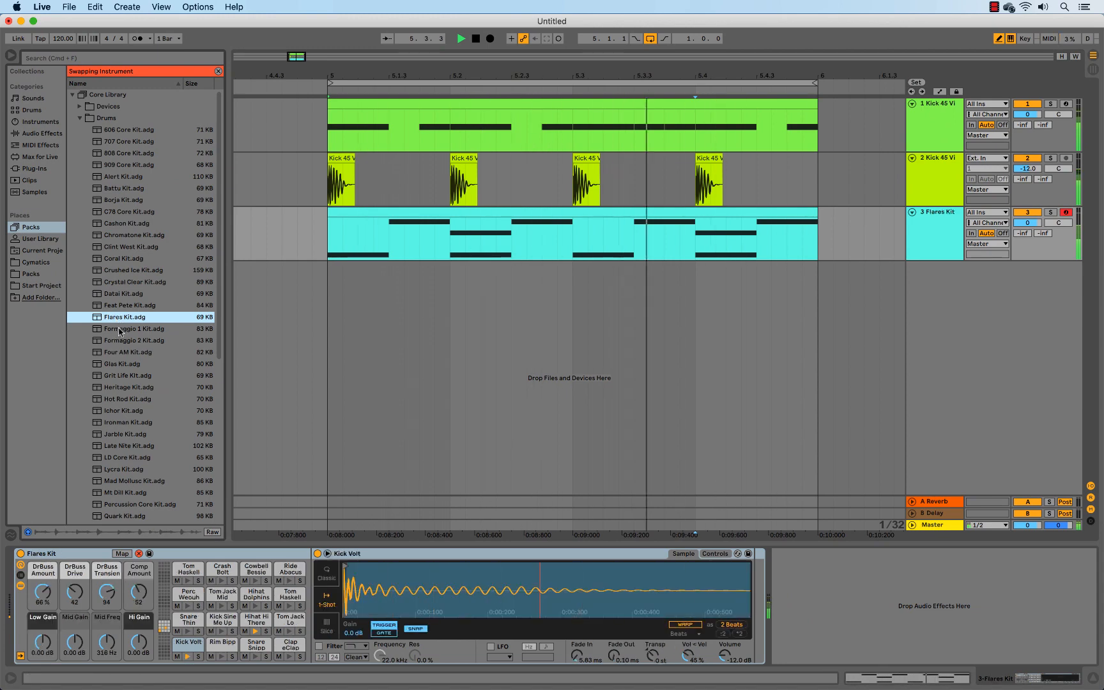
double_click(118, 328)
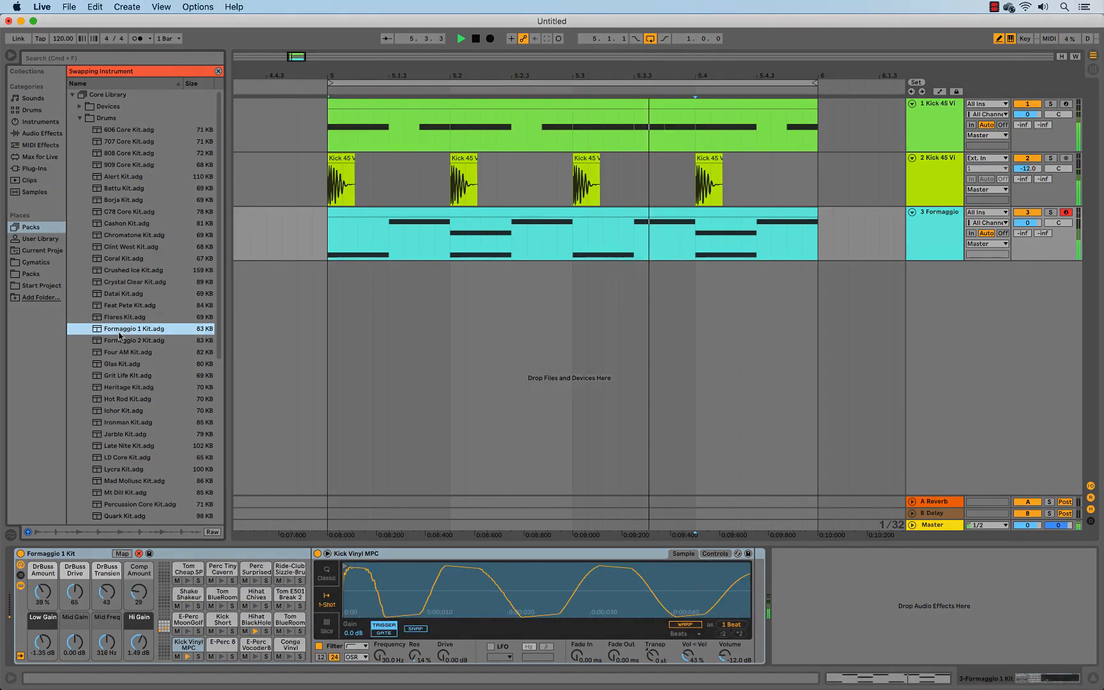